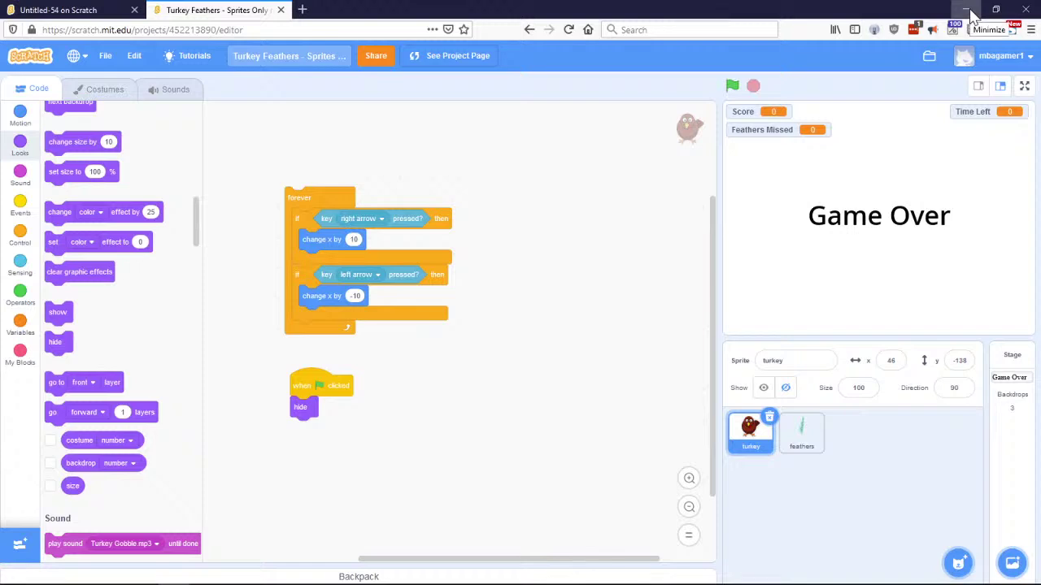
- Switch to the PowerPoint slides and examine the final code for the turkey, feathers, play button and stage
{"action": "left_click", "coordinate": [972, 11]}
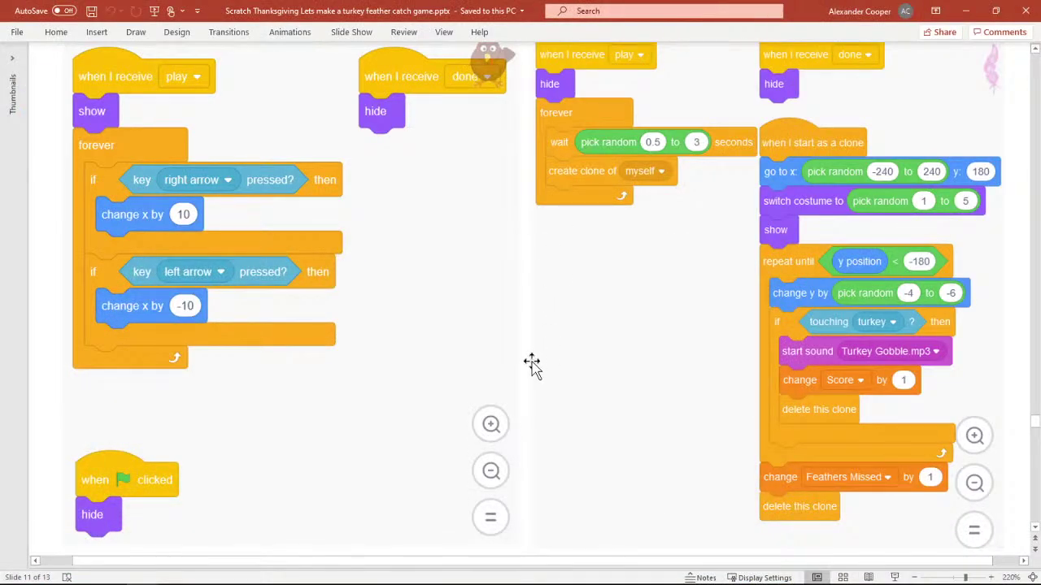
{"action": "scroll", "coordinate": [530, 370], "scroll_direction": "up", "scroll_amount": 5}
{"action": "scroll", "coordinate": [528, 374], "scroll_direction": "up", "scroll_amount": 1}
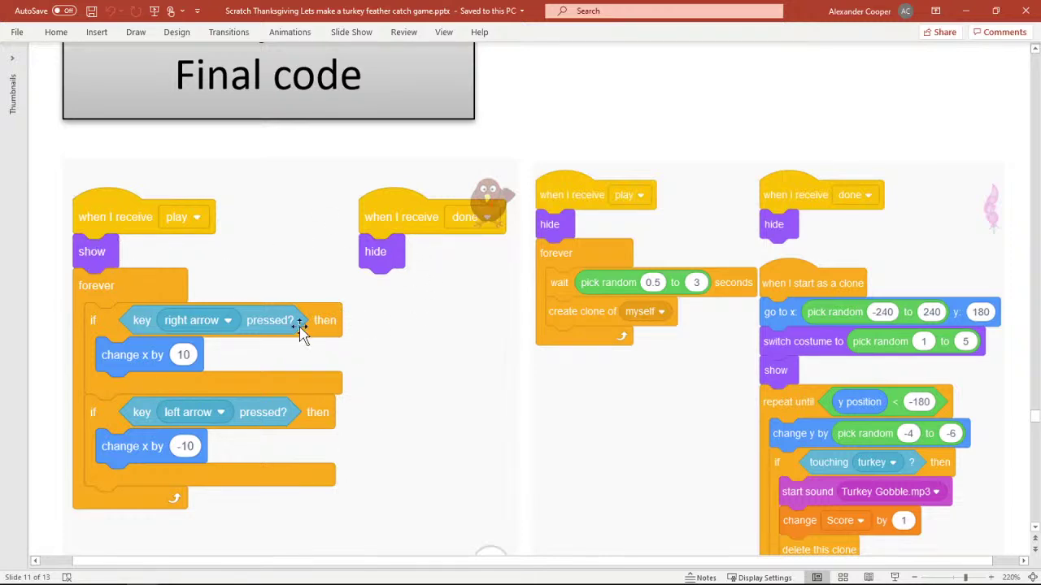
{"action": "scroll", "coordinate": [404, 318], "scroll_direction": "down", "scroll_amount": 2}
{"action": "scroll", "coordinate": [415, 316], "scroll_direction": "down", "scroll_amount": 1}
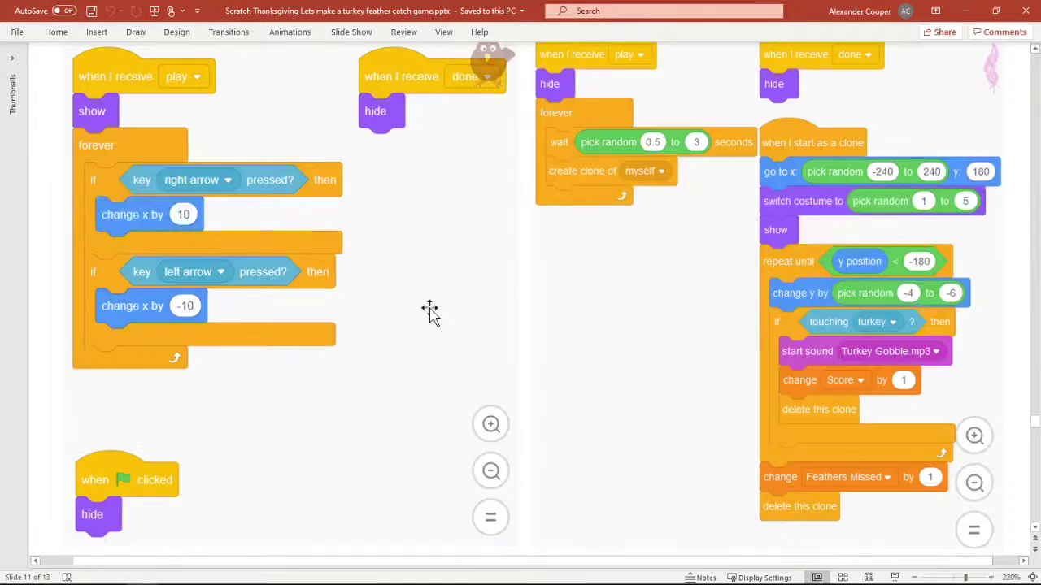
{"action": "scroll", "coordinate": [430, 312], "scroll_direction": "up", "scroll_amount": 2}
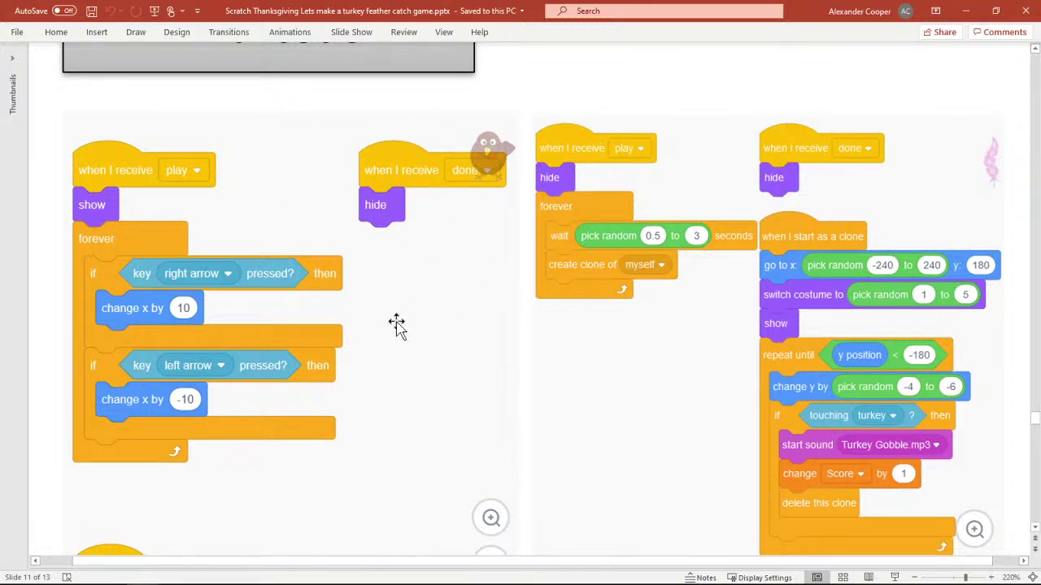
{"action": "scroll", "coordinate": [416, 323], "scroll_direction": "down", "scroll_amount": 2}
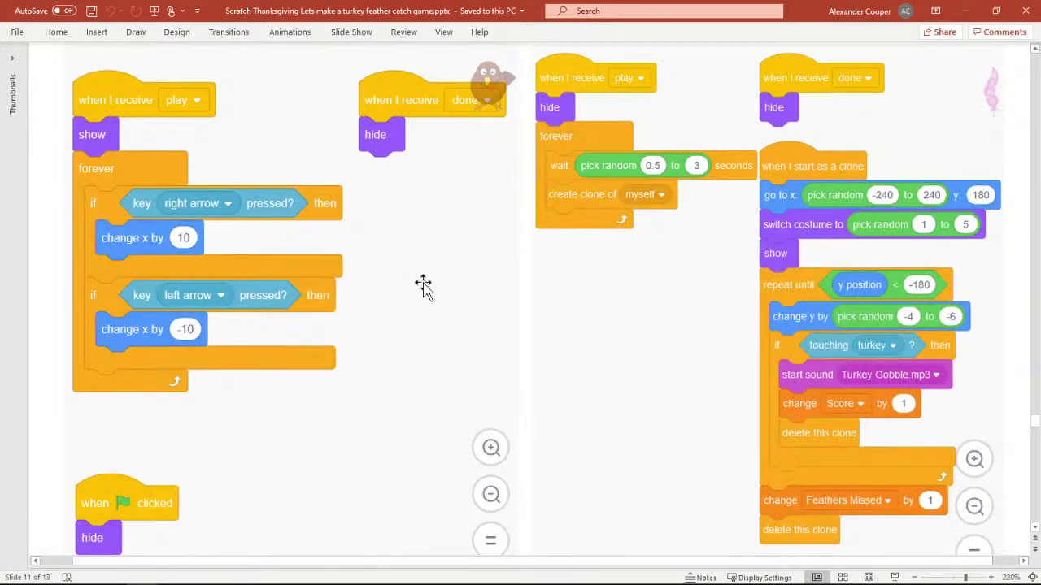
{"action": "scroll", "coordinate": [456, 321], "scroll_direction": "down", "scroll_amount": 10}
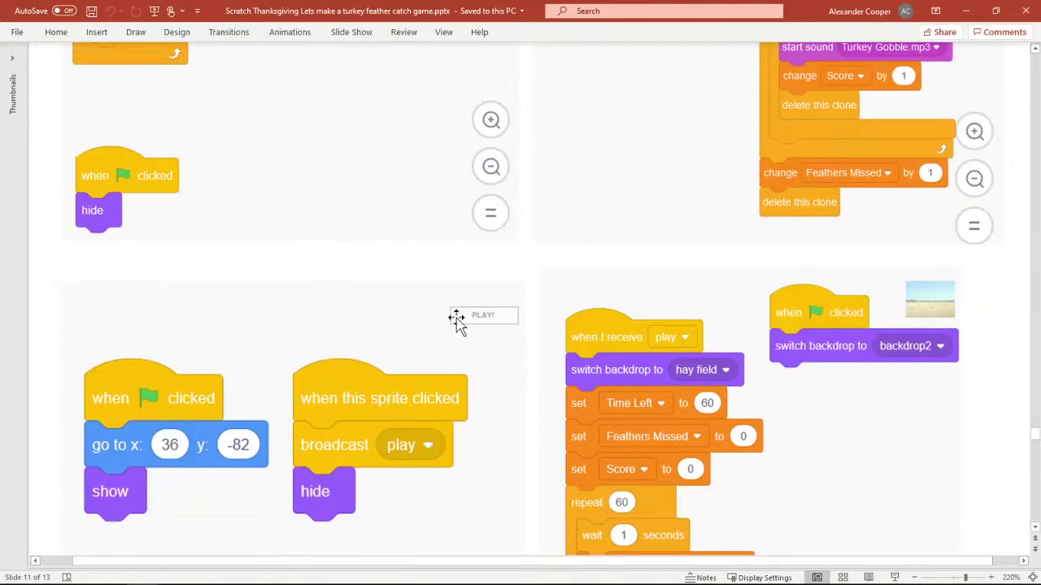
{"action": "scroll", "coordinate": [456, 321], "scroll_direction": "down", "scroll_amount": 2}
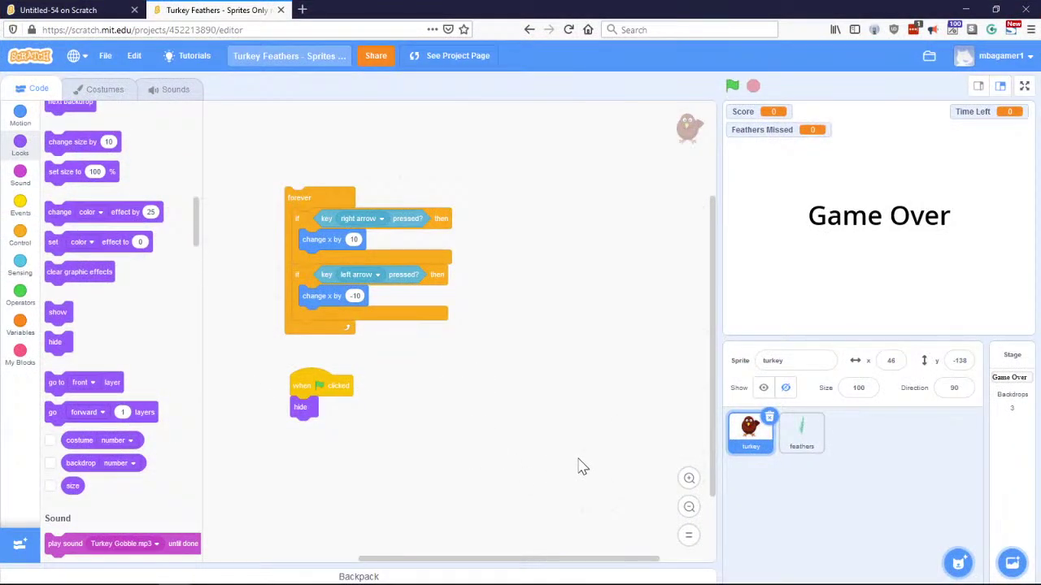
- Leave the turkey's code for the stage and start painting a new blank sprite
{"action": "left_click", "coordinate": [1015, 403]}
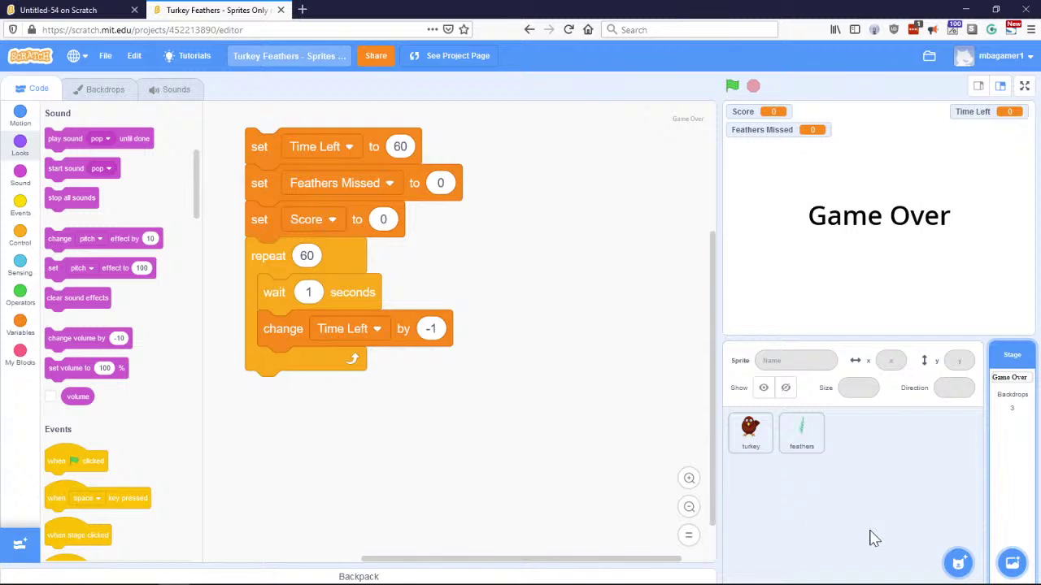
{"action": "mouse_move", "coordinate": [960, 568]}
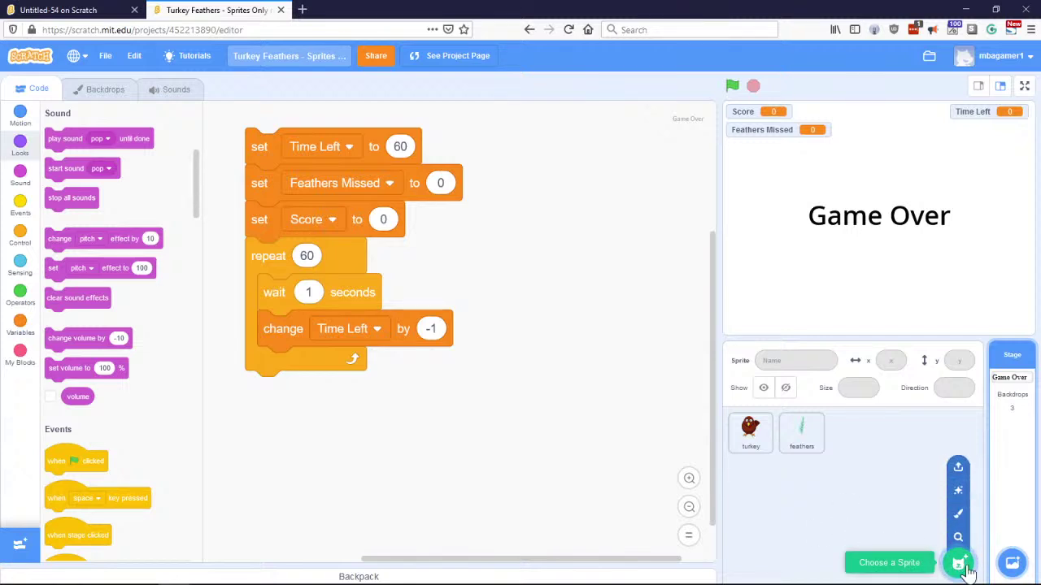
{"action": "left_click", "coordinate": [958, 515]}
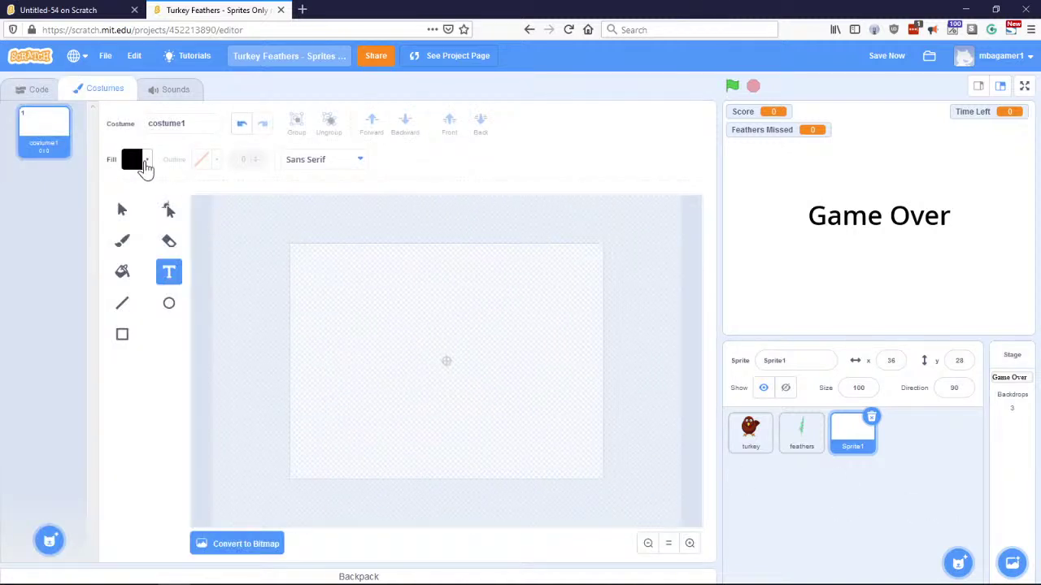
- Try a wide, flat black rectangle just below the costume's centre and undo it
{"action": "left_click", "coordinate": [122, 337]}
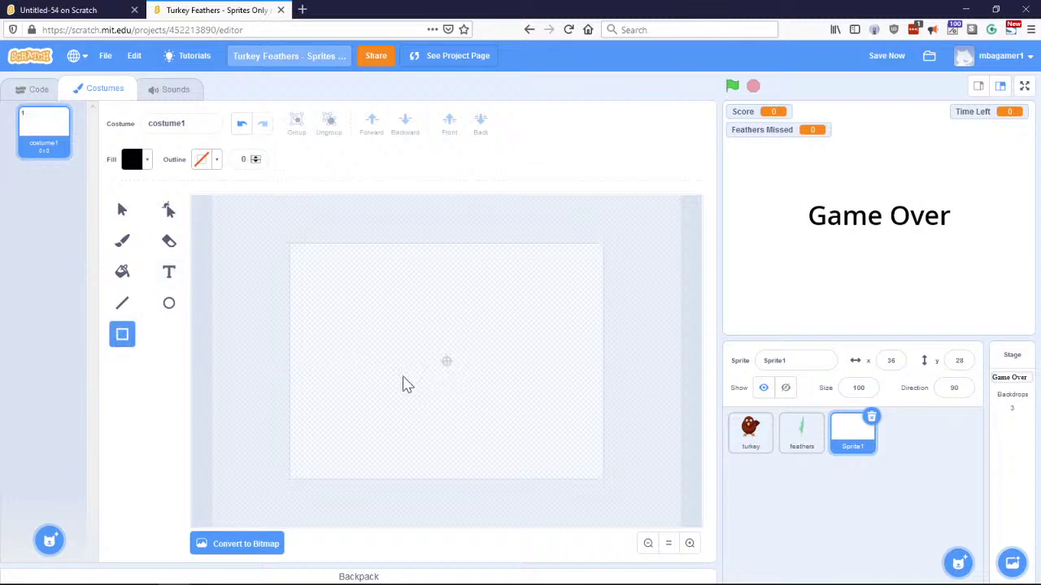
{"action": "mouse_move", "coordinate": [369, 376]}
{"action": "left_mouse_down"}
{"action": "mouse_move", "coordinate": [384, 398]}
{"action": "mouse_move", "coordinate": [573, 399]}
{"action": "left_mouse_up"}
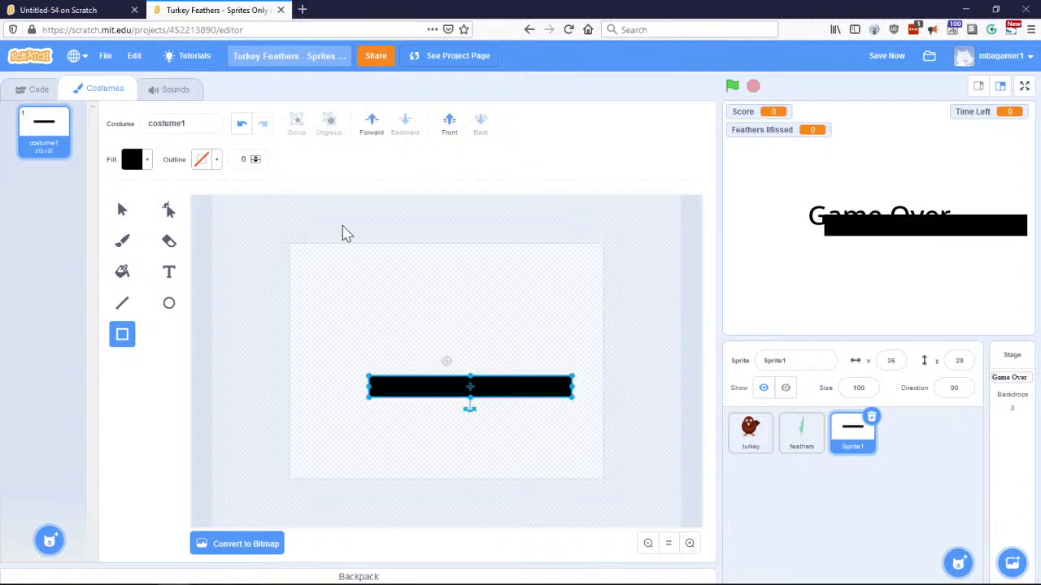
{"action": "left_click", "coordinate": [243, 130]}
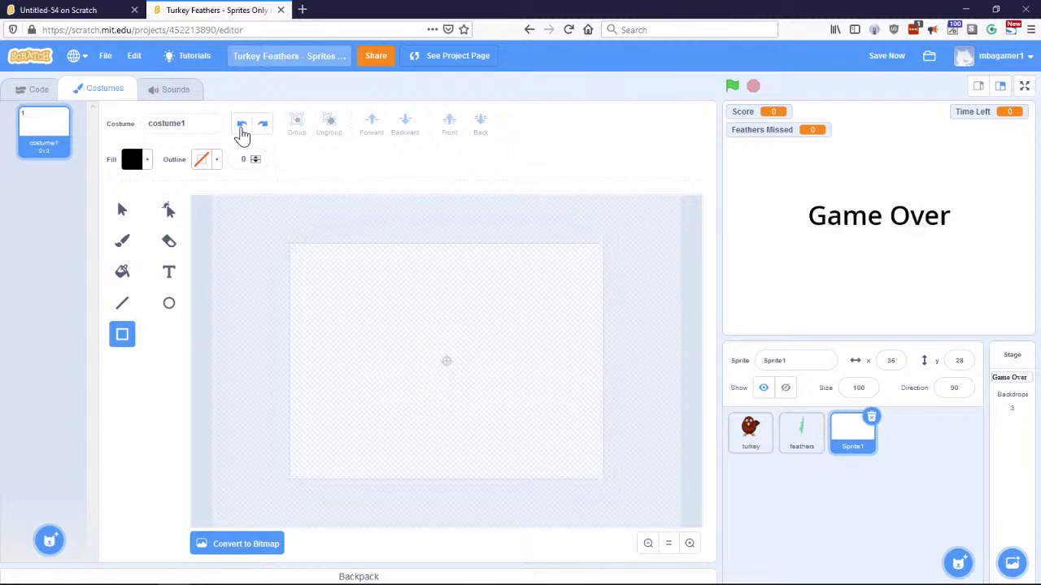
- Set the fill to white with saturation 0 and brightness 100, trying it on a rectangle that is undone
{"action": "left_click", "coordinate": [147, 161]}
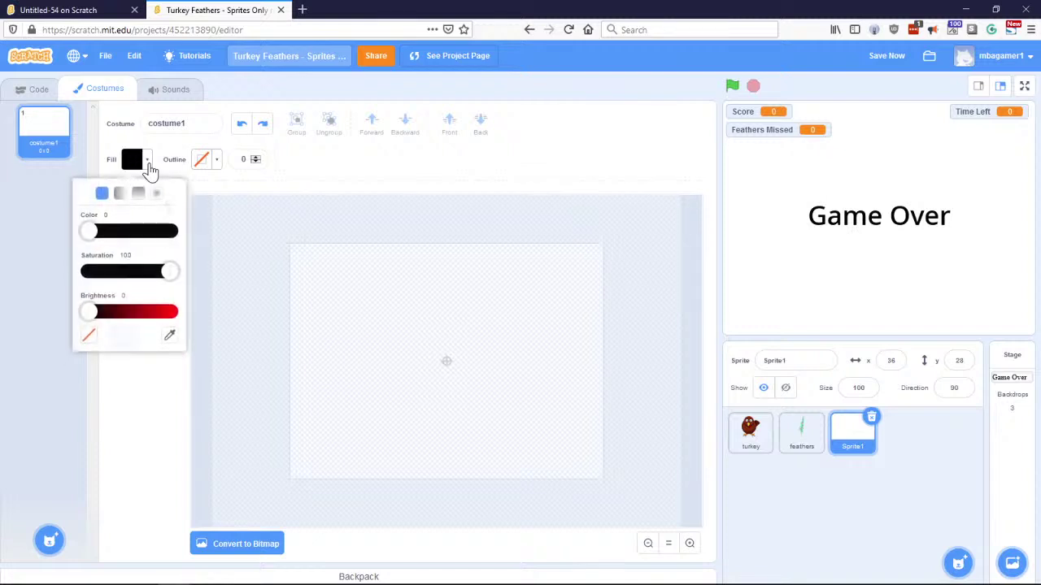
{"action": "left_click_drag", "start_coordinate": [89, 230], "coordinate": [113, 235]}
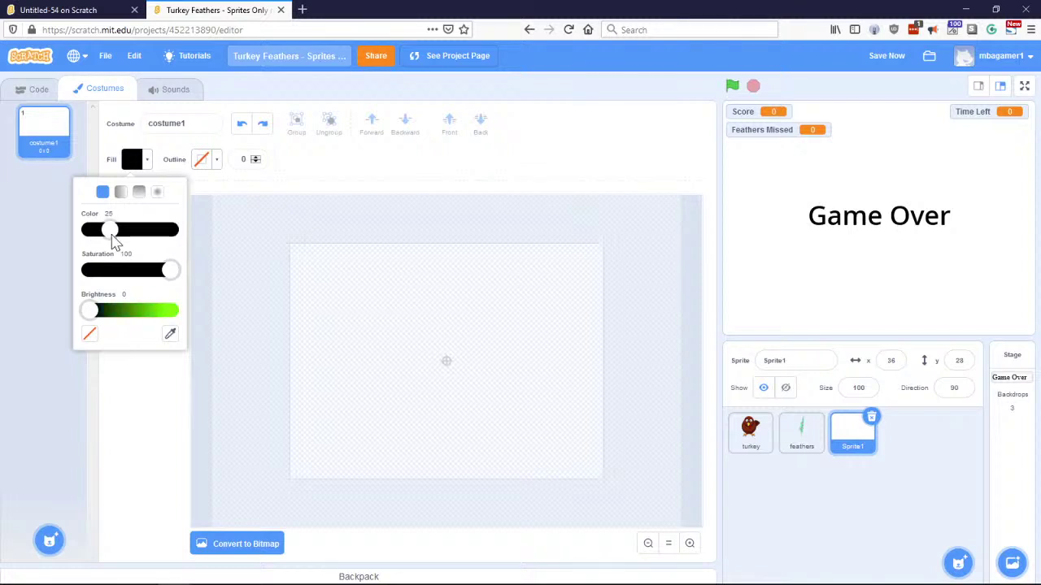
{"action": "left_click_drag", "start_coordinate": [167, 273], "coordinate": [88, 272]}
{"action": "left_click_drag", "start_coordinate": [92, 311], "coordinate": [182, 323]}
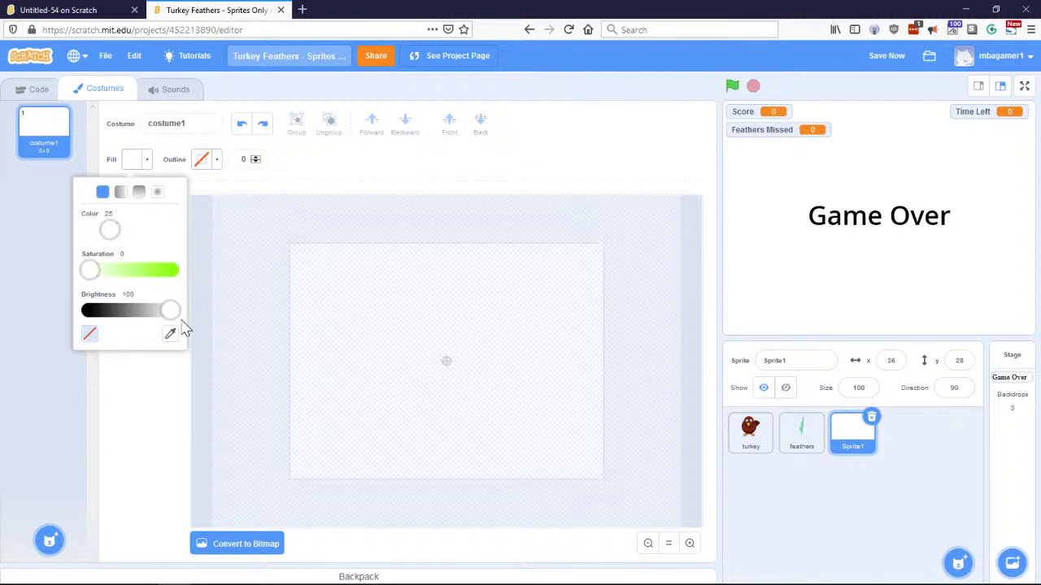
{"action": "left_click", "coordinate": [150, 434]}
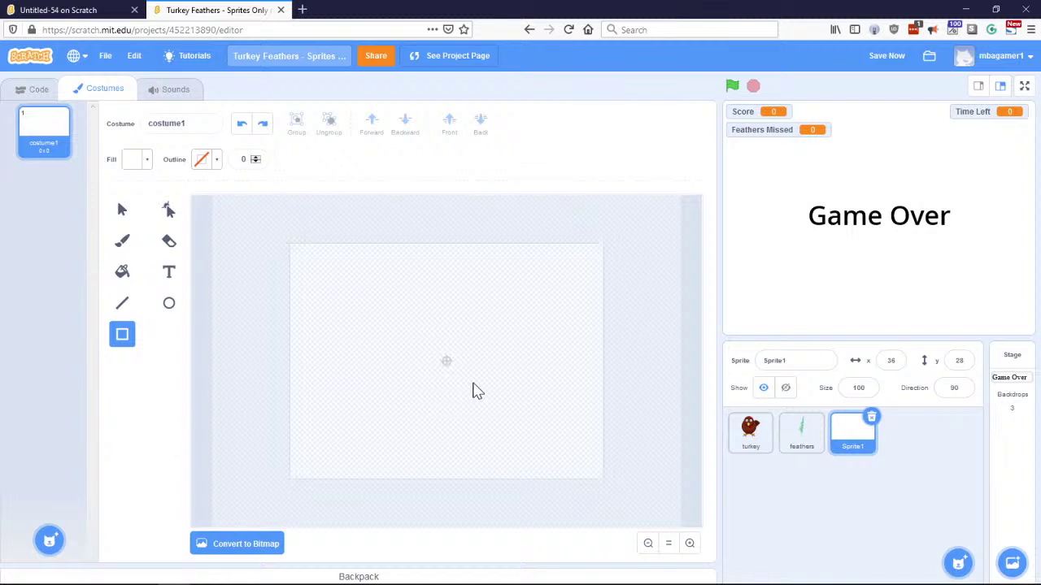
{"action": "left_click_drag", "start_coordinate": [377, 370], "coordinate": [555, 409]}
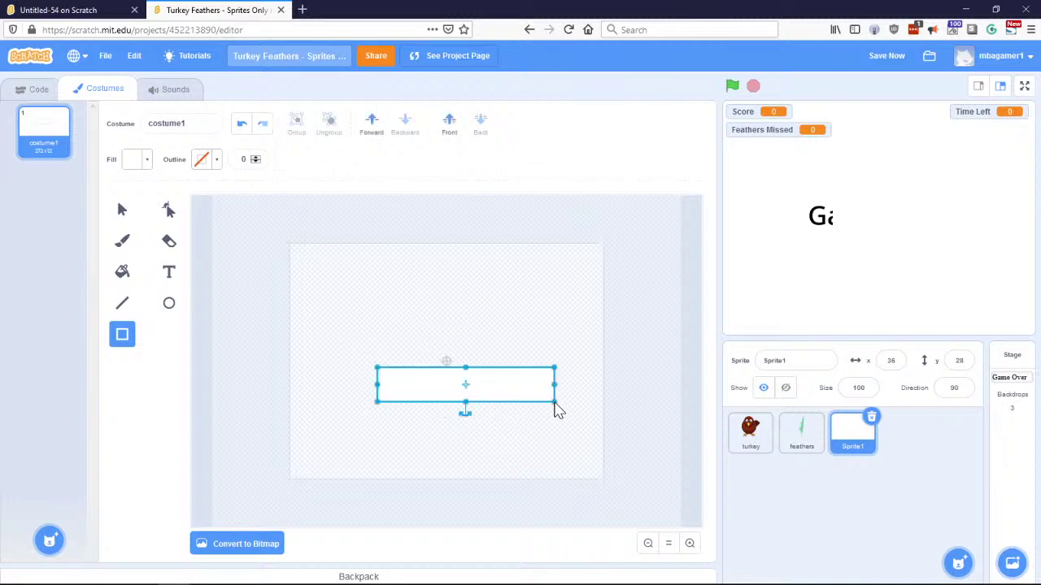
{"action": "left_click", "coordinate": [240, 129]}
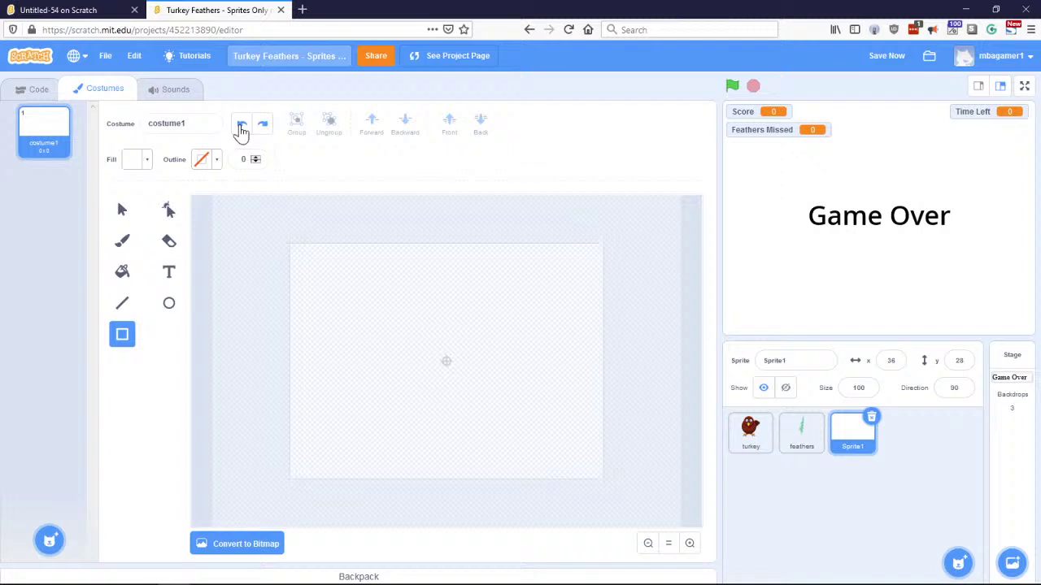
- Set the outline to black with brightness 0 and draw a wide white rectangle below the costume's centre
{"action": "left_click", "coordinate": [218, 165]}
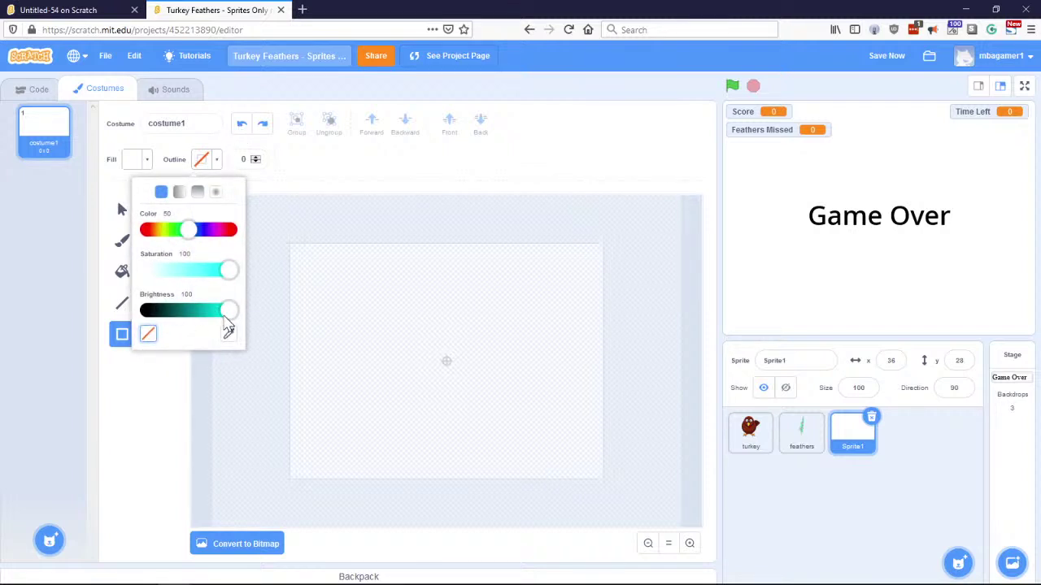
{"action": "left_click_drag", "start_coordinate": [227, 312], "coordinate": [147, 311]}
{"action": "left_click", "coordinate": [144, 442]}
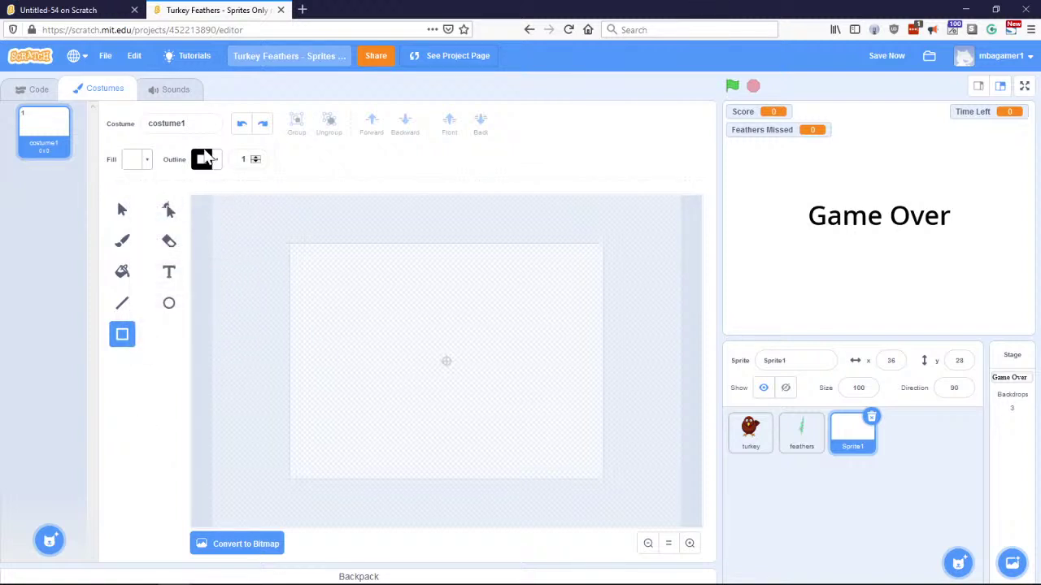
{"action": "left_click_drag", "start_coordinate": [382, 374], "coordinate": [550, 412]}
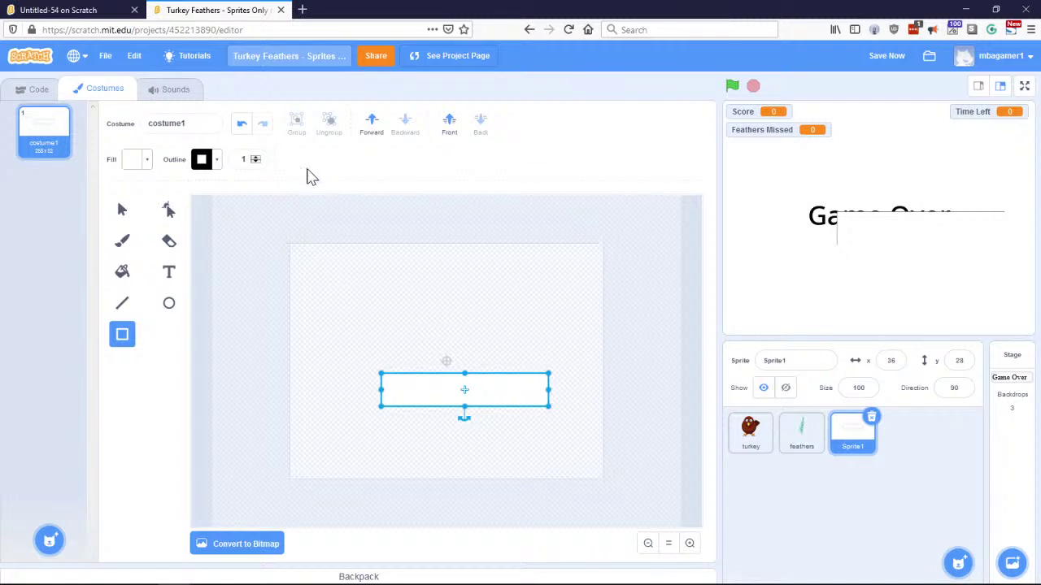
- Try the rectangle's outline as none and as a horizontal gradient, returning it to solid black
{"action": "left_click", "coordinate": [218, 161]}
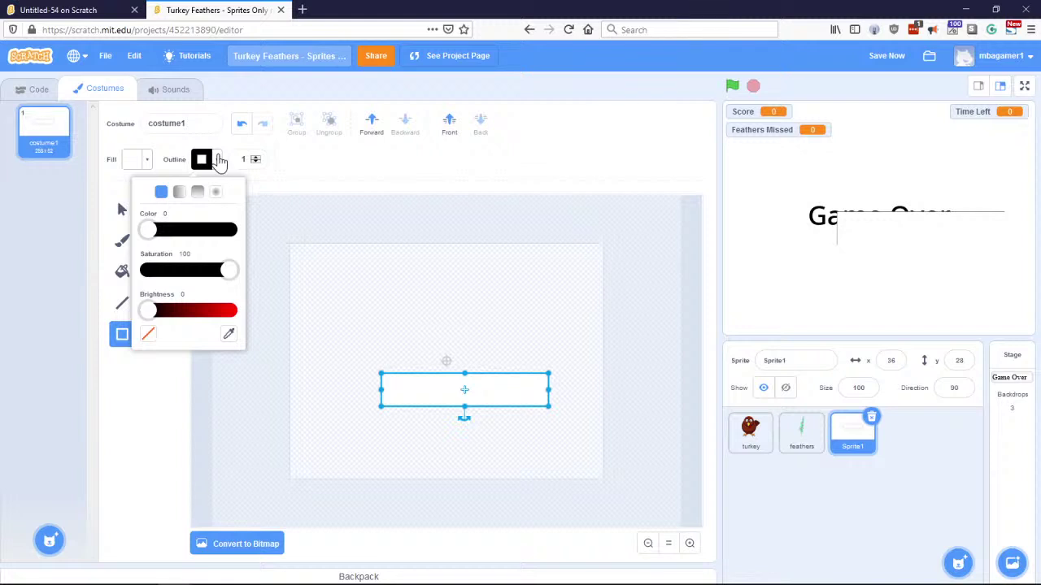
{"action": "left_click", "coordinate": [148, 335]}
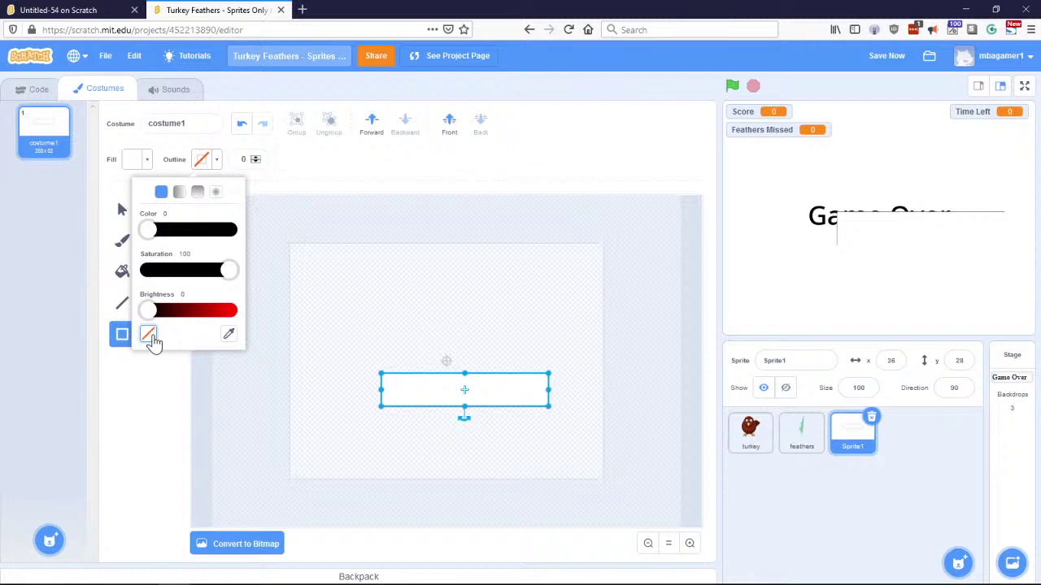
{"action": "left_click", "coordinate": [179, 191]}
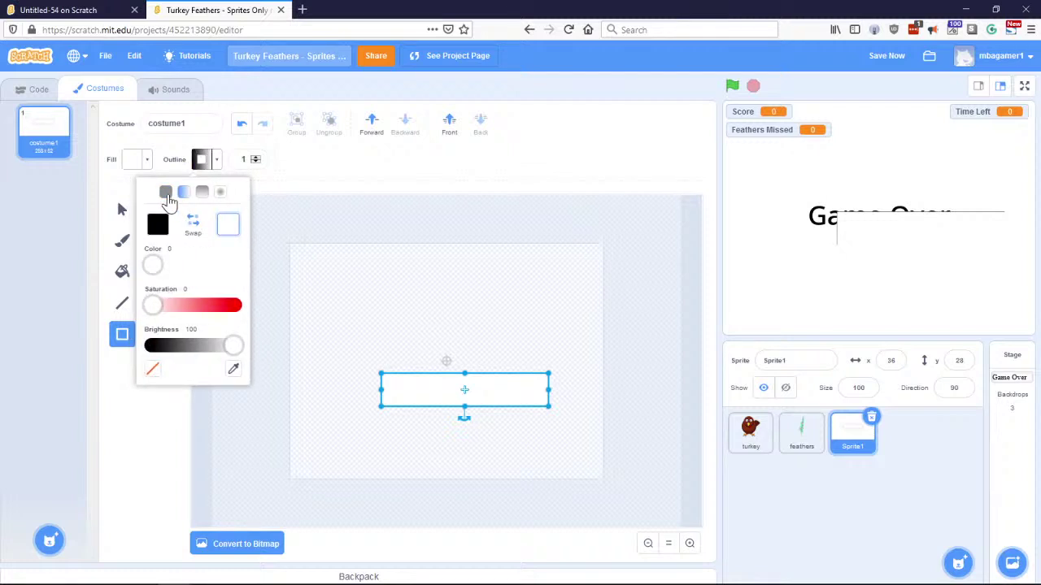
{"action": "left_click", "coordinate": [161, 191]}
{"action": "left_click", "coordinate": [351, 340]}
{"action": "left_click", "coordinate": [358, 406]}
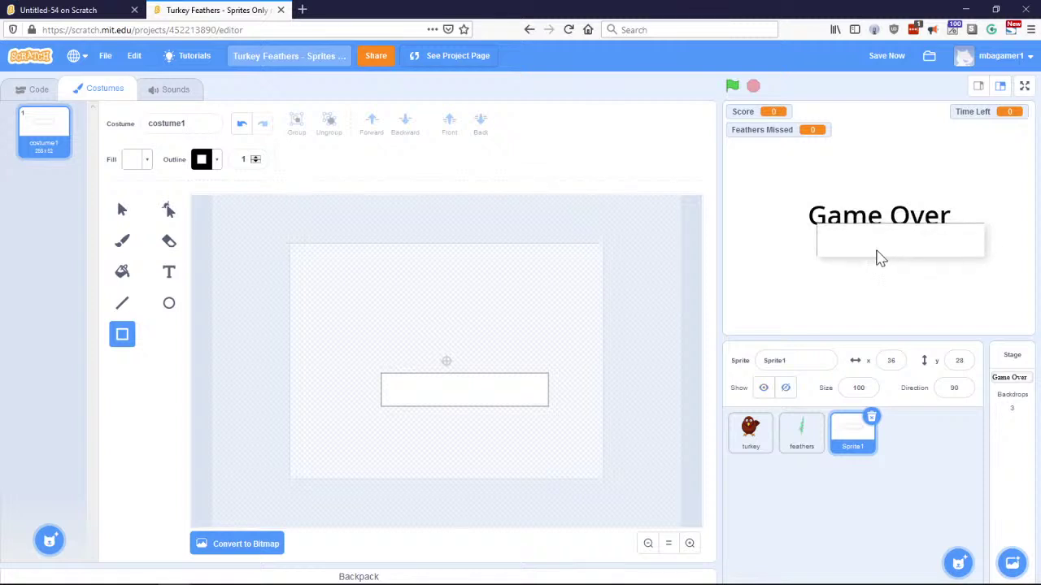
- Move the new sprite on the stage to x -28, y -4 and undo its rectangle
{"action": "left_click_drag", "start_coordinate": [861, 268], "coordinate": [867, 256]}
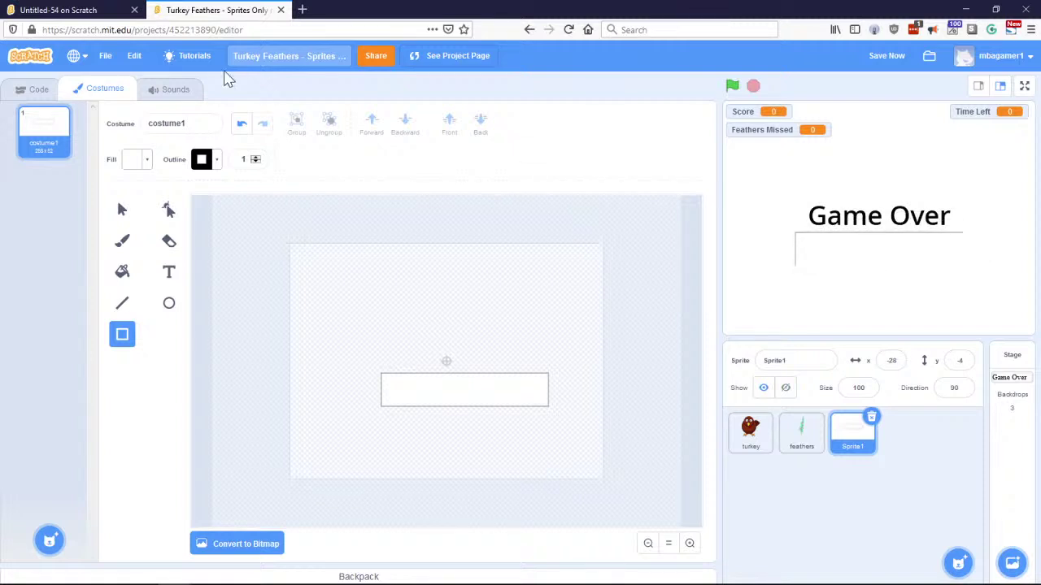
{"action": "left_click", "coordinate": [241, 126]}
{"action": "left_click", "coordinate": [241, 126]}
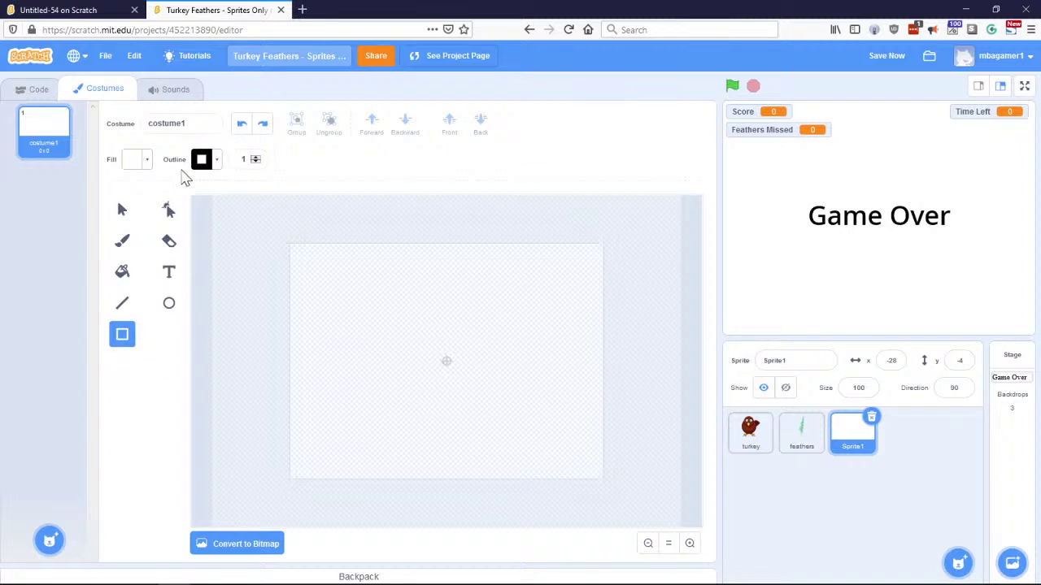
- Try the horizontal, vertical and radial gradient outlines, returning the outline to solid black with brightness 0
{"action": "left_click", "coordinate": [218, 163]}
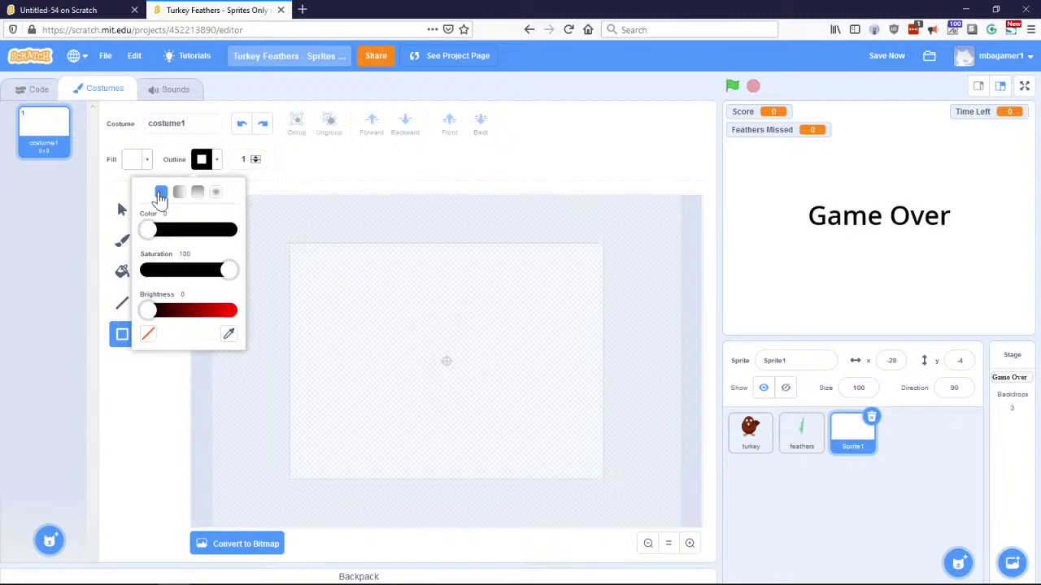
{"action": "left_click", "coordinate": [179, 193]}
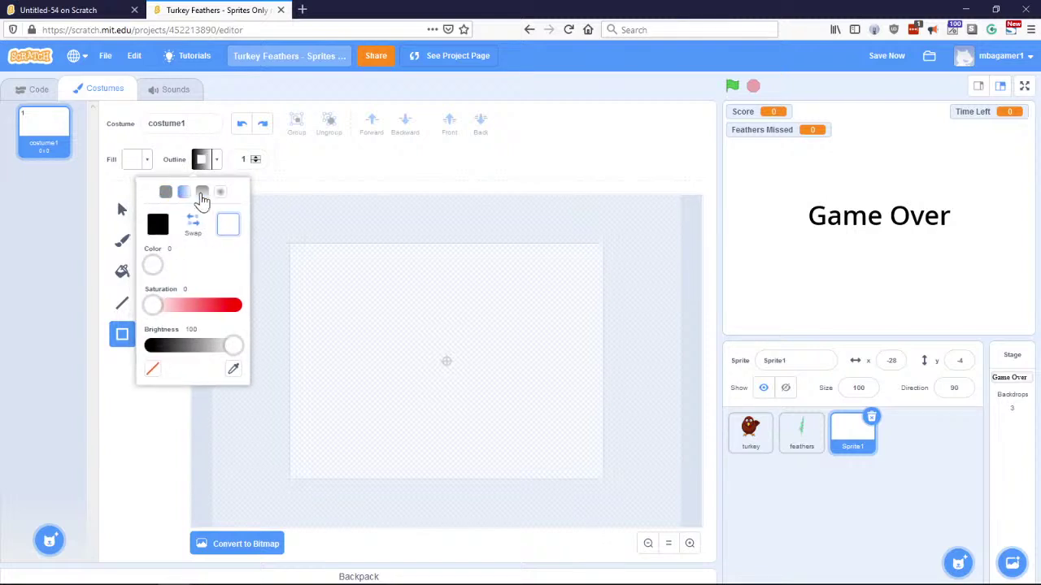
{"action": "left_click", "coordinate": [203, 195]}
{"action": "left_click", "coordinate": [219, 192]}
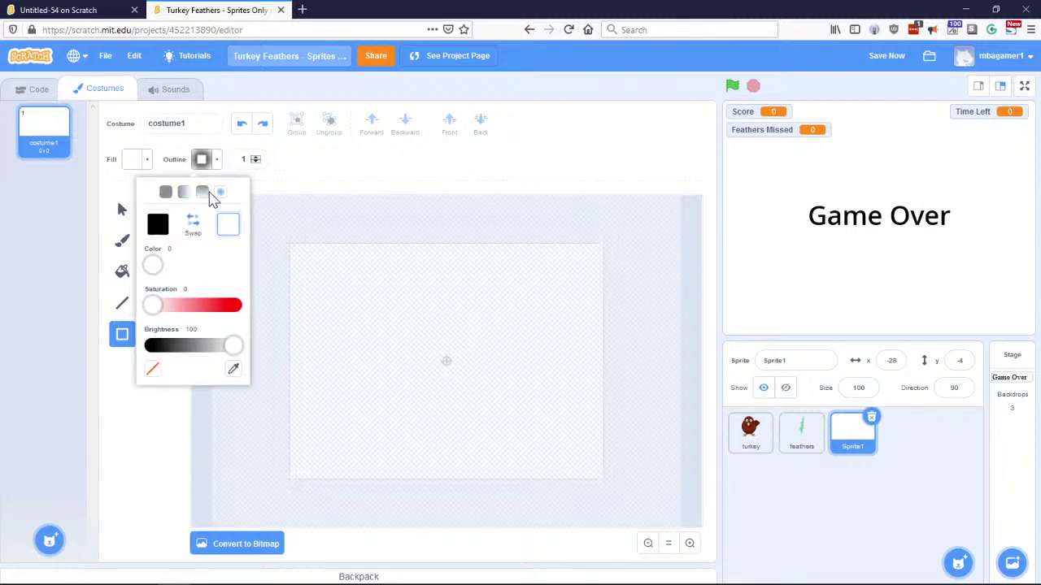
{"action": "left_click", "coordinate": [165, 194]}
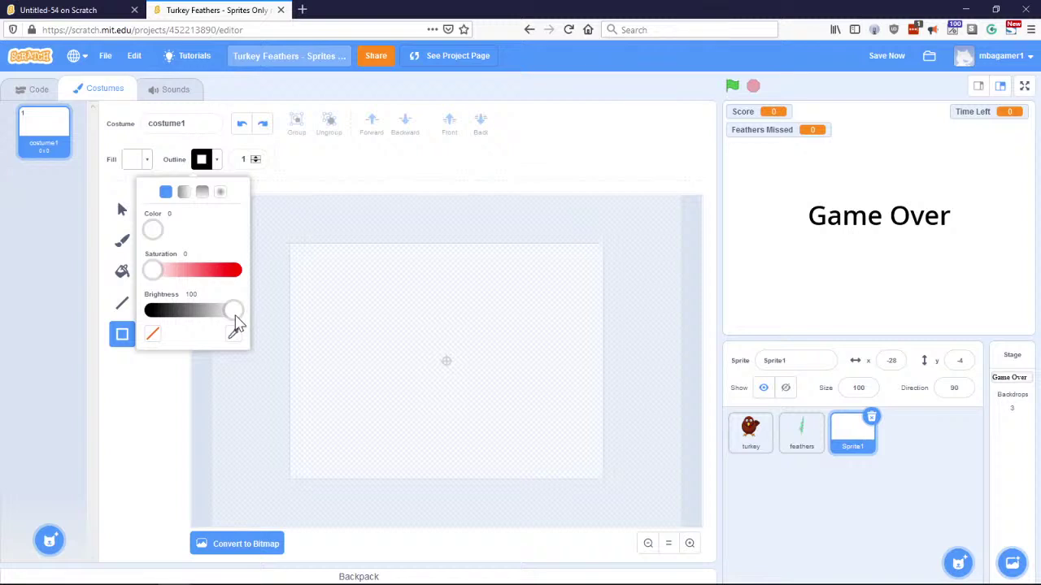
{"action": "left_click_drag", "start_coordinate": [234, 314], "coordinate": [134, 325]}
{"action": "left_click", "coordinate": [140, 436]}
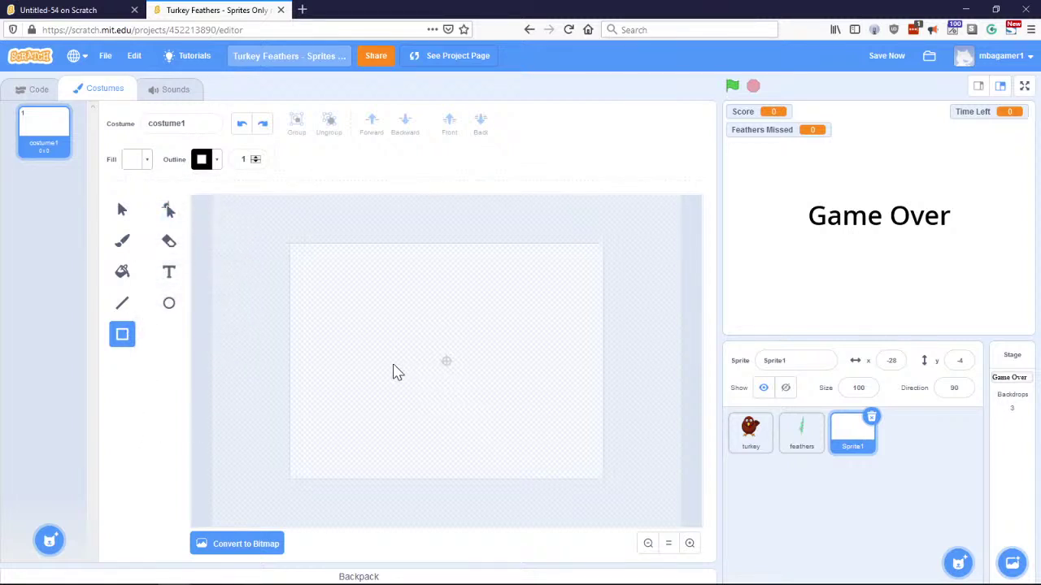
- Try a shorter white rectangle with a black outline at the costume's centre and undo it
{"action": "mouse_move", "coordinate": [391, 362]}
{"action": "left_mouse_down"}
{"action": "mouse_move", "coordinate": [513, 411]}
{"action": "mouse_move", "coordinate": [533, 402]}
{"action": "left_mouse_up"}
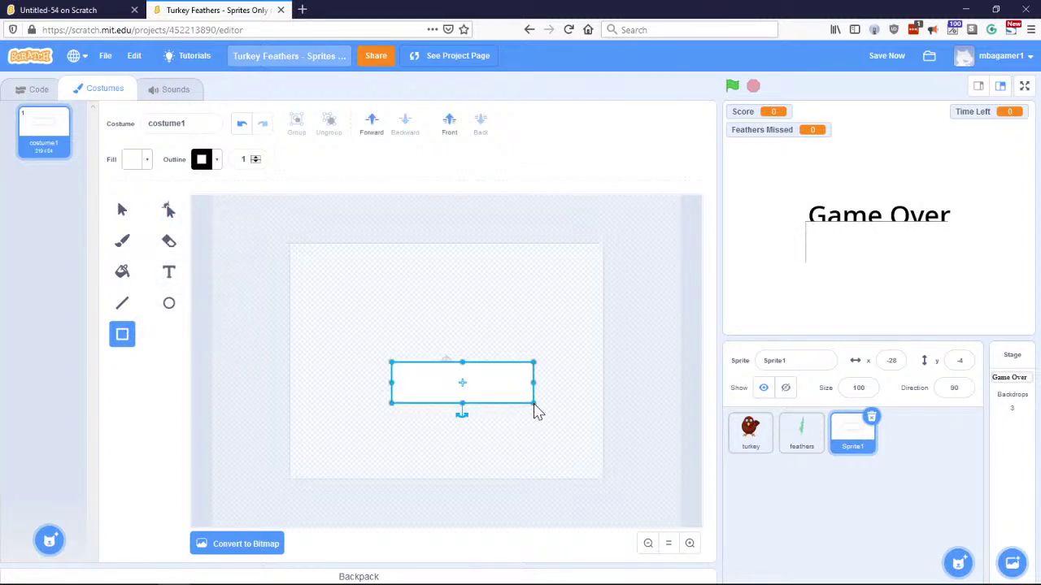
{"action": "left_click", "coordinate": [242, 125]}
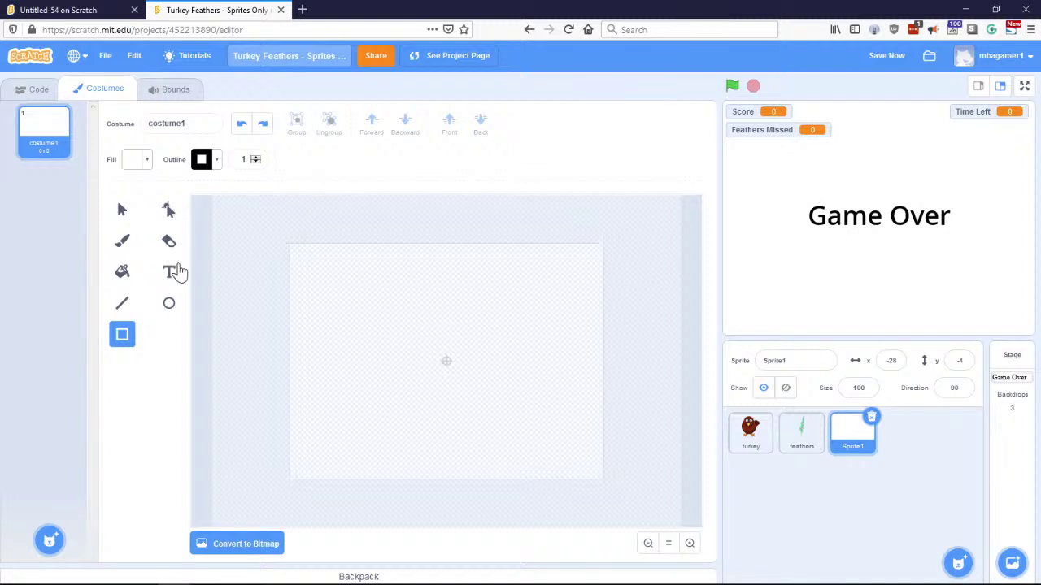
- Try a white rectangle with a black outline of width 5 at the costume's centre and undo it
{"action": "left_click", "coordinate": [255, 157]}
{"action": "left_click", "coordinate": [255, 157]}
{"action": "left_click", "coordinate": [256, 157]}
{"action": "left_click", "coordinate": [255, 157]}
{"action": "left_click_drag", "start_coordinate": [371, 350], "coordinate": [502, 409]}
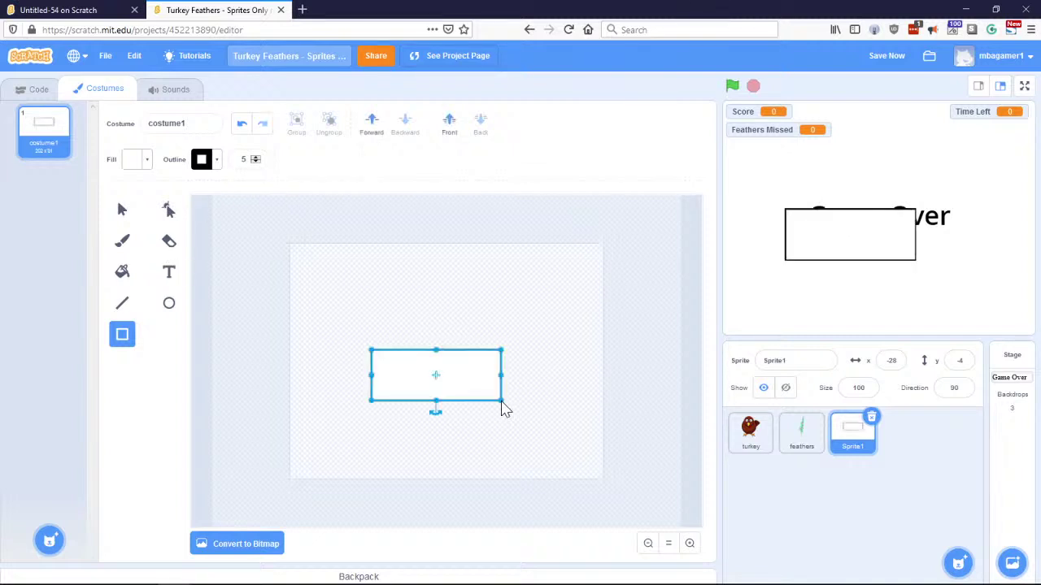
{"action": "left_click", "coordinate": [242, 126]}
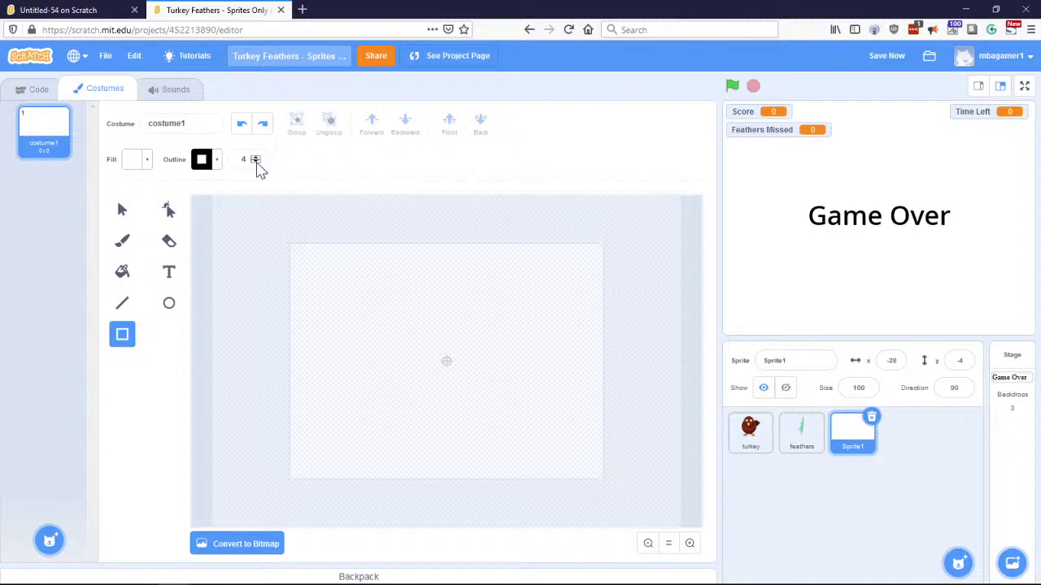
- Try a wider, shorter white rectangle with a black outline of width 3 and undo it
{"action": "left_click_drag", "start_coordinate": [371, 362], "coordinate": [530, 408]}
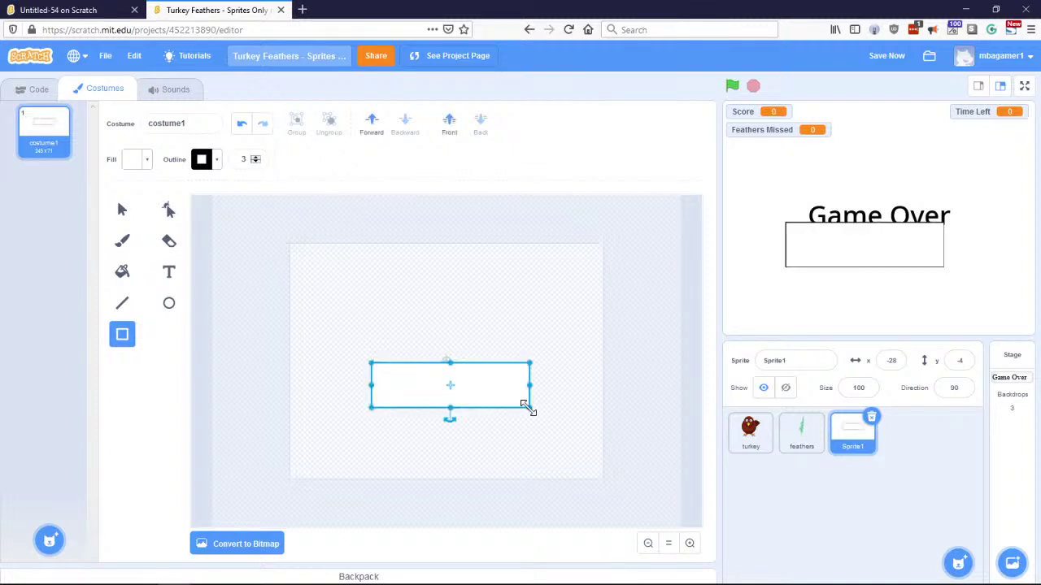
{"action": "left_click", "coordinate": [242, 125]}
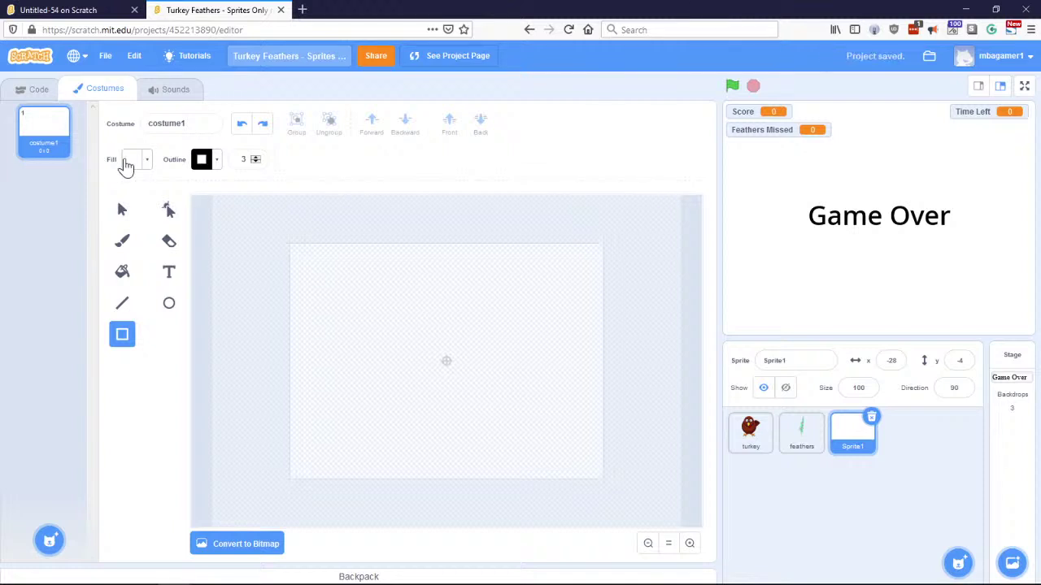
{"action": "left_click", "coordinate": [205, 161]}
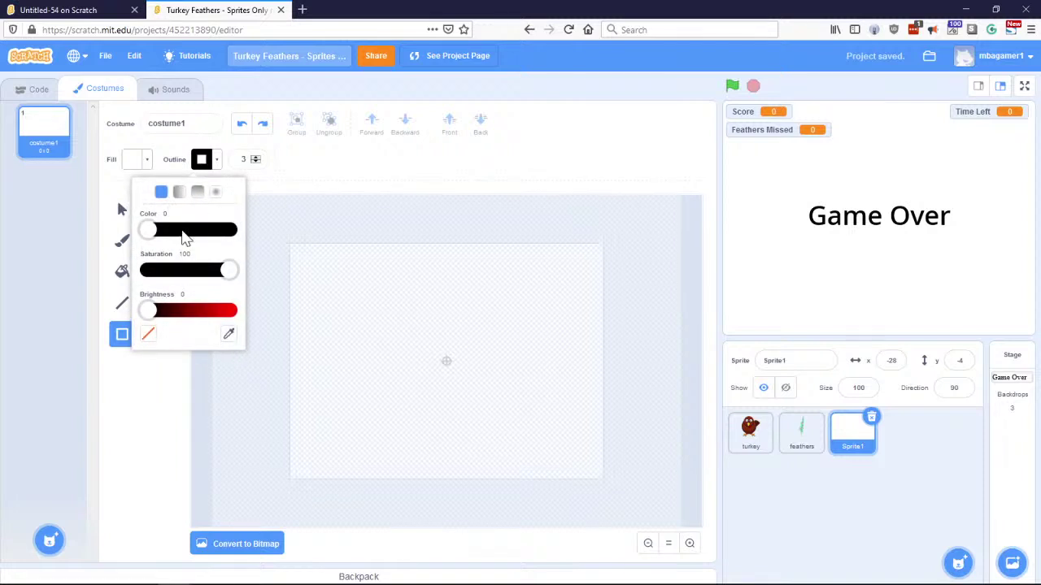
{"action": "left_click", "coordinate": [309, 178]}
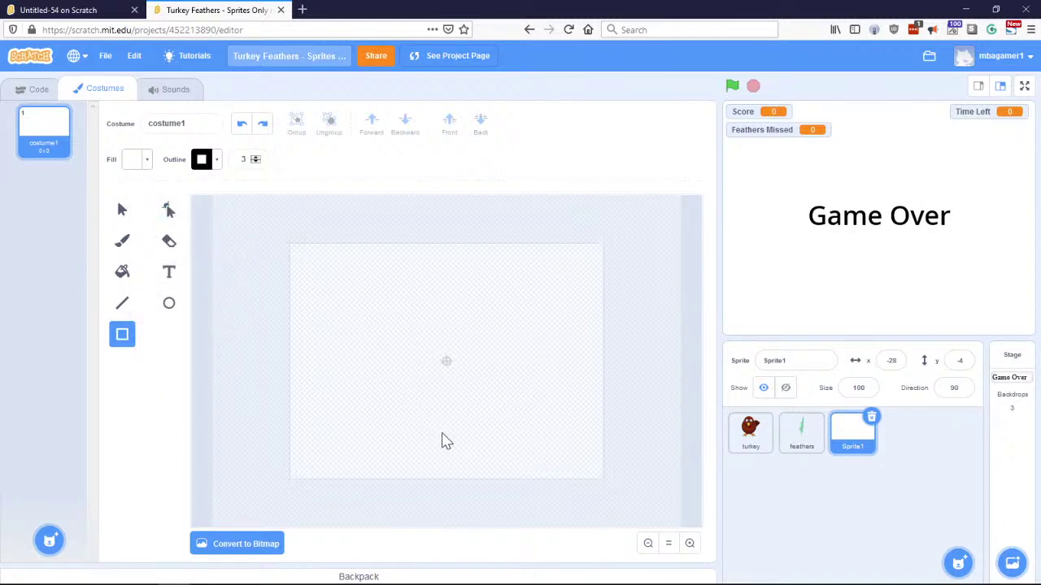
- Draw a white rectangle about 304 by 62 with a black outline of width 3 and centre it on the costume's centre point
{"action": "left_click_drag", "start_coordinate": [367, 377], "coordinate": [564, 419]}
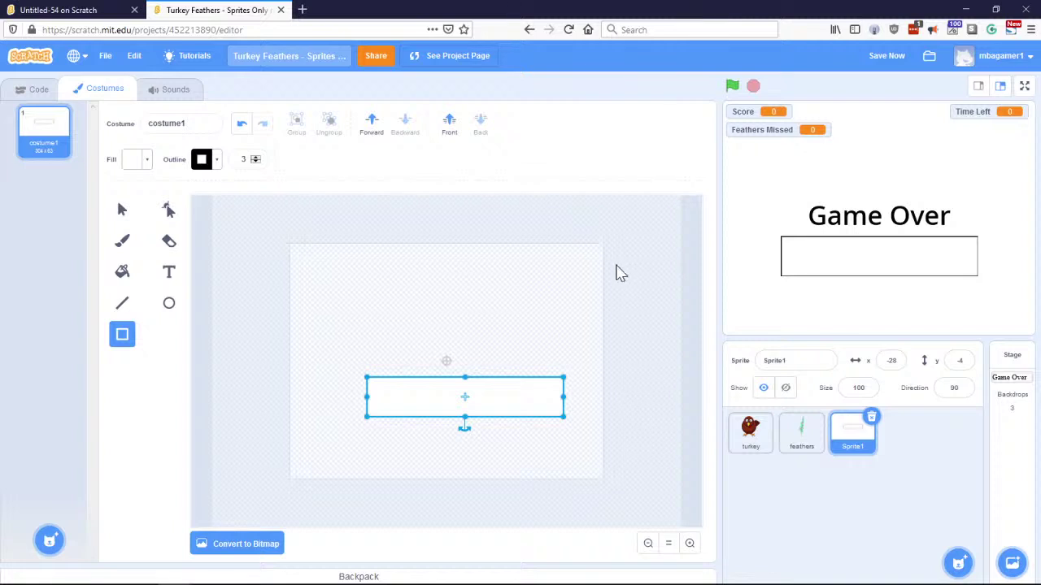
{"action": "left_click", "coordinate": [506, 395]}
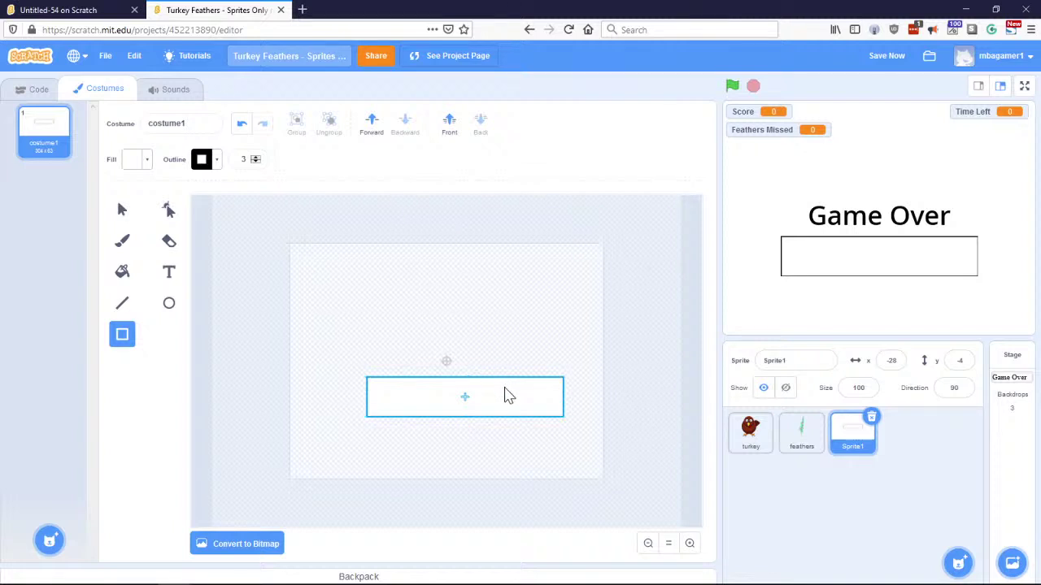
{"action": "left_click_drag", "start_coordinate": [506, 395], "coordinate": [488, 358]}
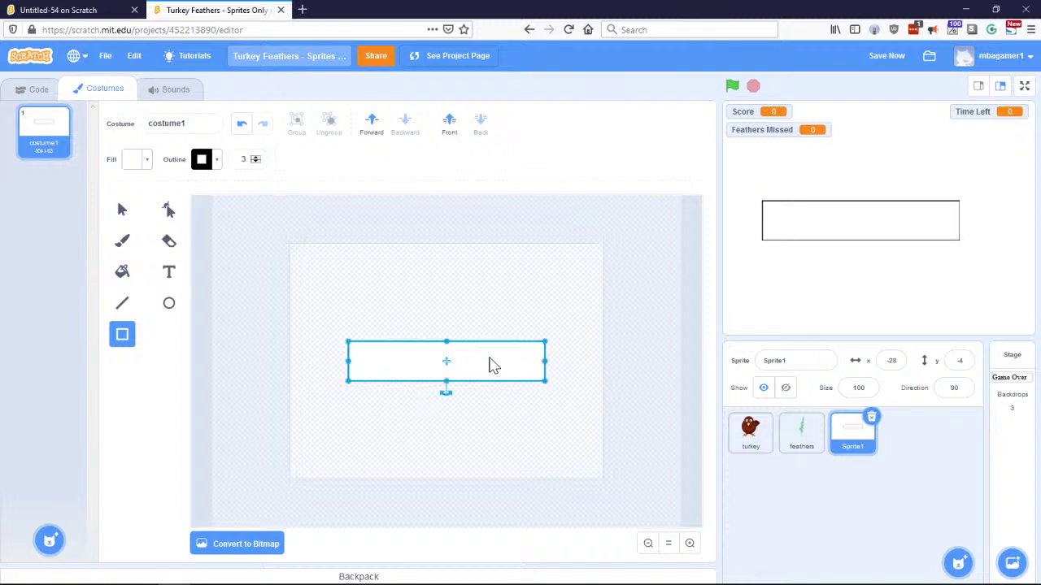
{"action": "left_click", "coordinate": [258, 329]}
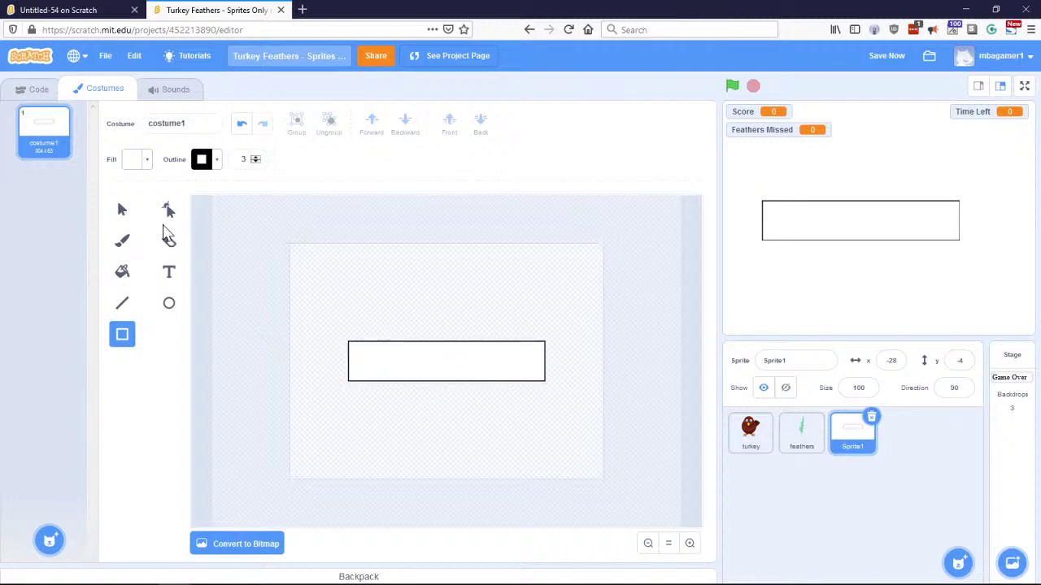
- Start a text box on the rectangle with the Text tool, try a black fill on the selected rectangle, and undo it
{"action": "left_click", "coordinate": [167, 272]}
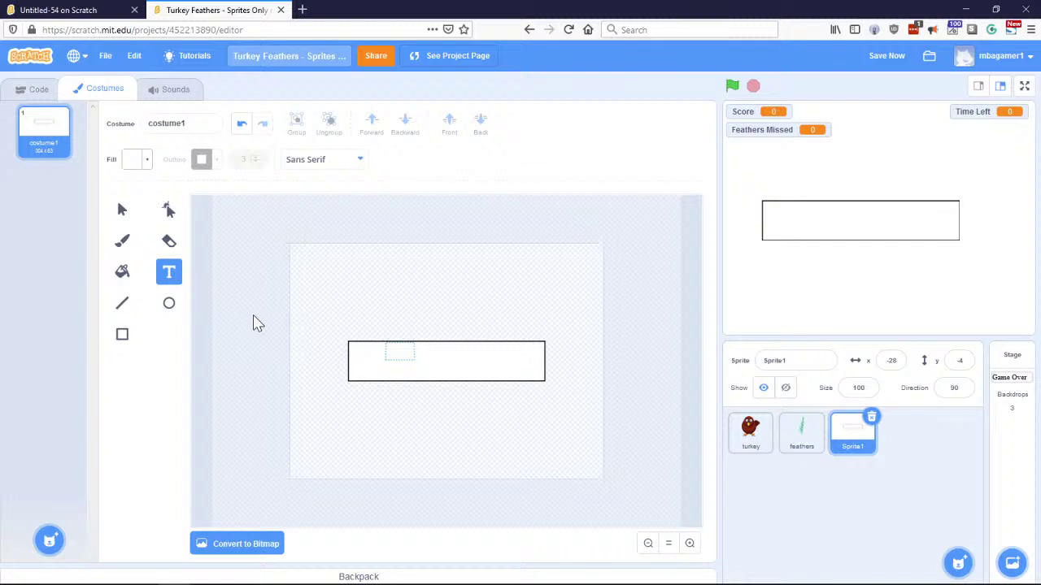
{"action": "left_click", "coordinate": [241, 124]}
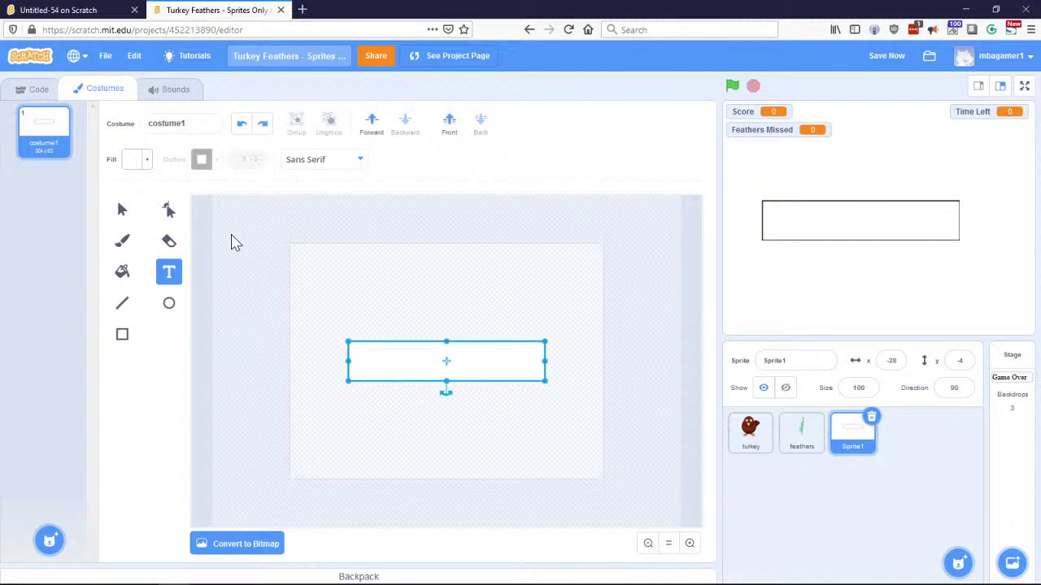
{"action": "left_click", "coordinate": [150, 165]}
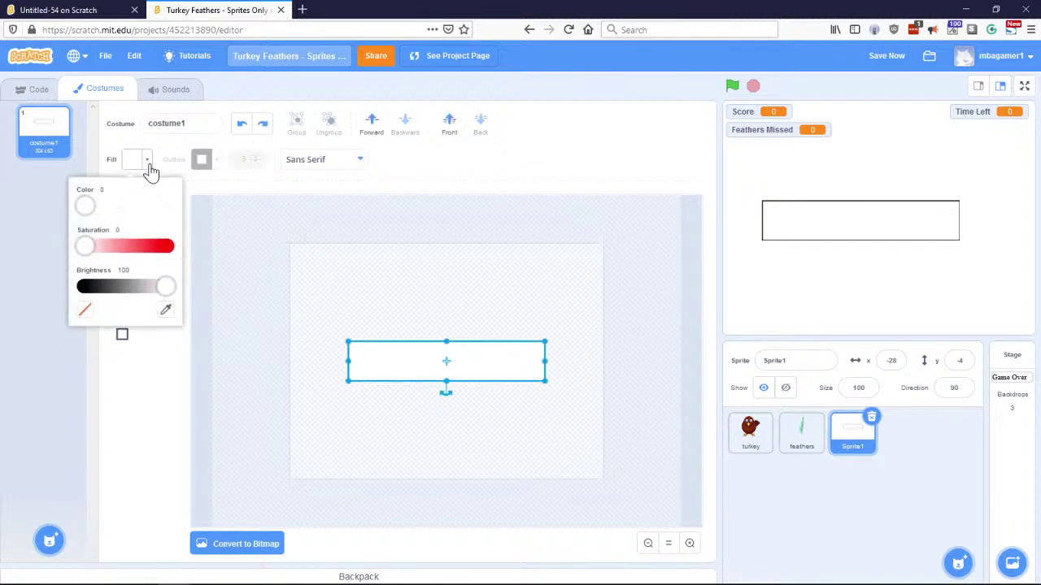
{"action": "left_click_drag", "start_coordinate": [151, 292], "coordinate": [84, 285]}
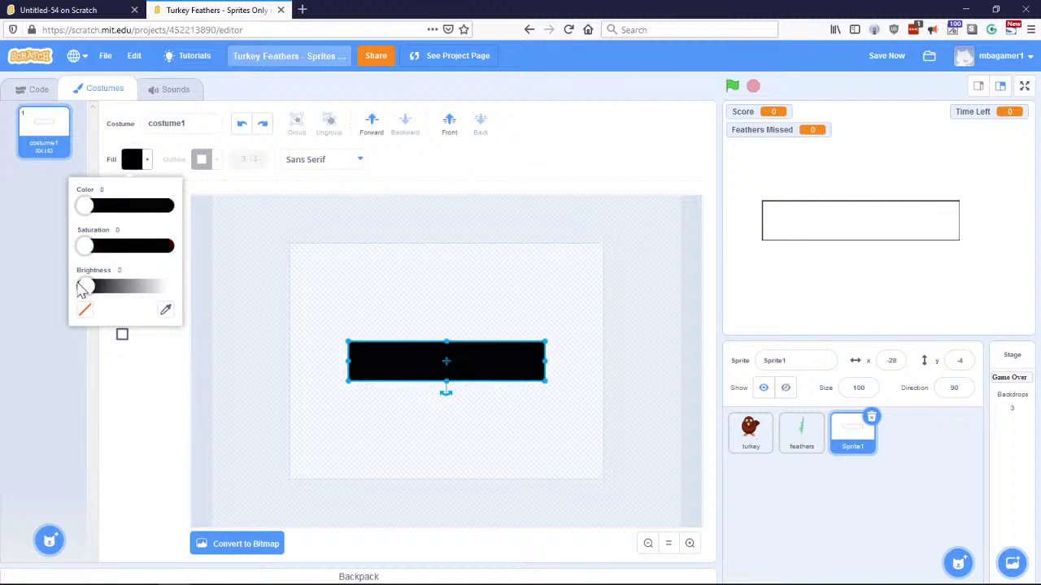
{"action": "left_click", "coordinate": [174, 378]}
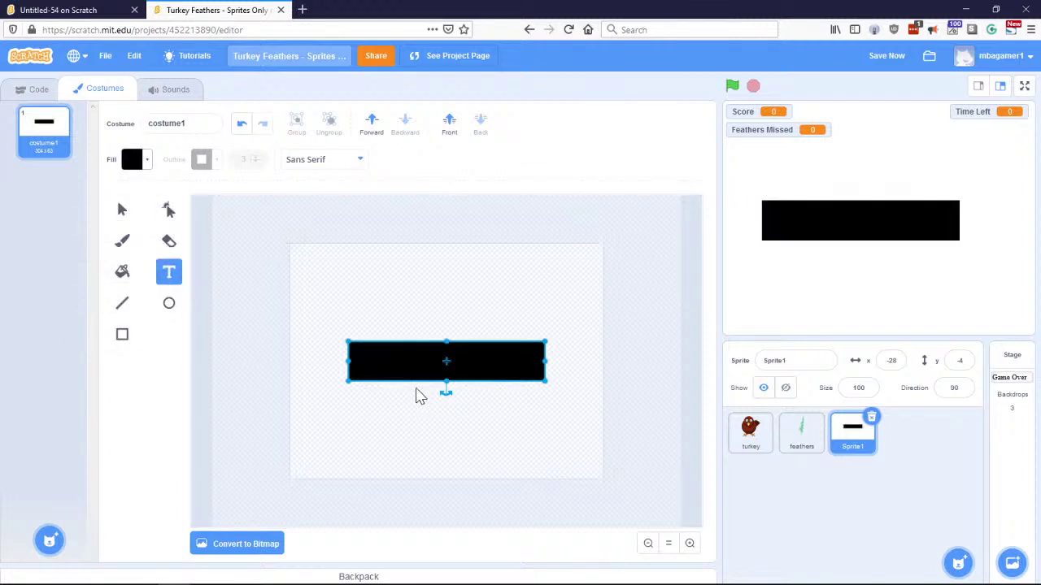
{"action": "left_click", "coordinate": [241, 124]}
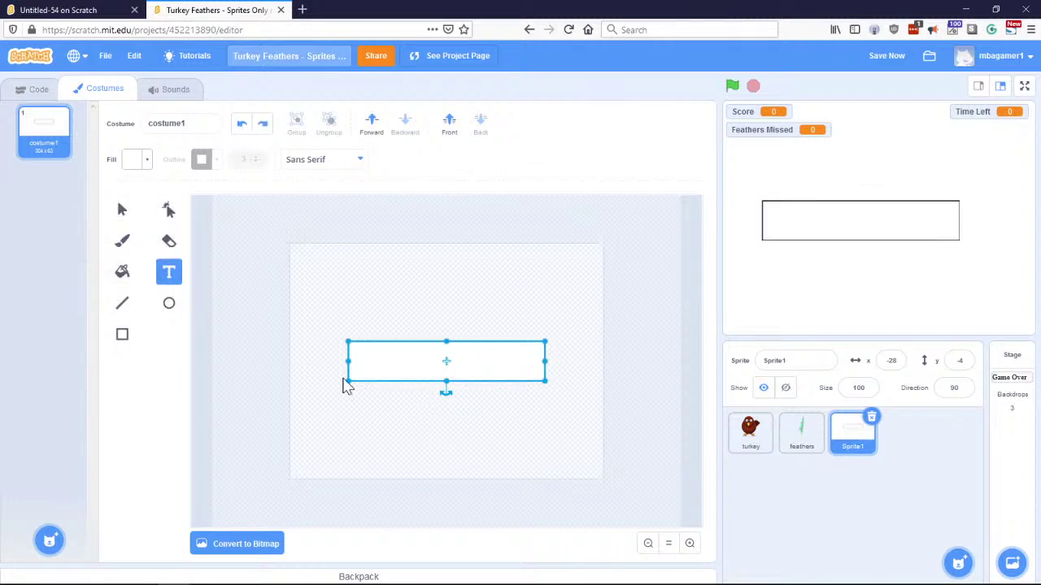
- Set the text fill to black with brightness 0 and add the label "Play" inside the rectangle
{"action": "left_click", "coordinate": [366, 303]}
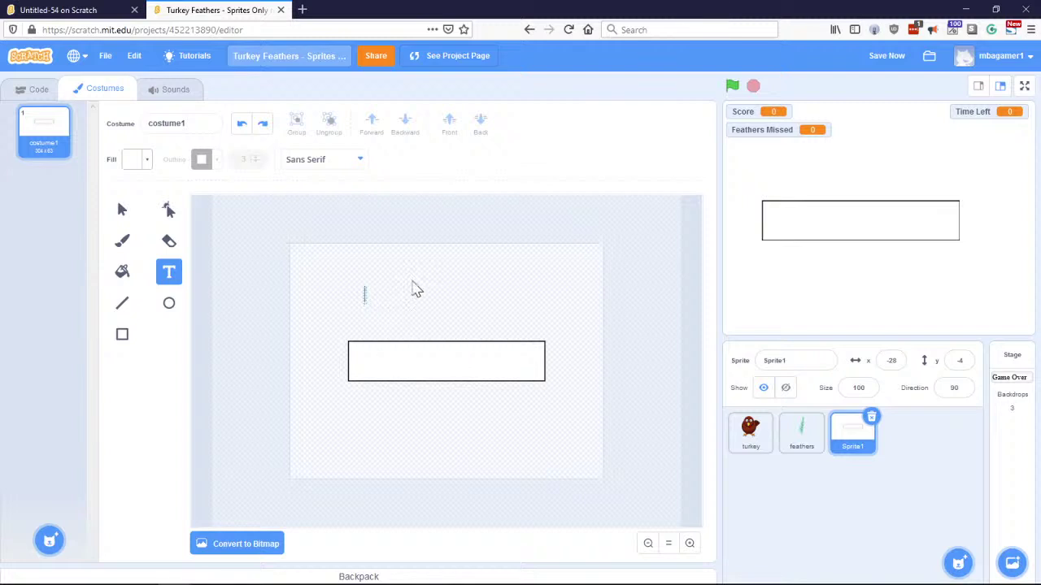
{"action": "left_click", "coordinate": [147, 163]}
{"action": "left_click_drag", "start_coordinate": [165, 286], "coordinate": [85, 286]}
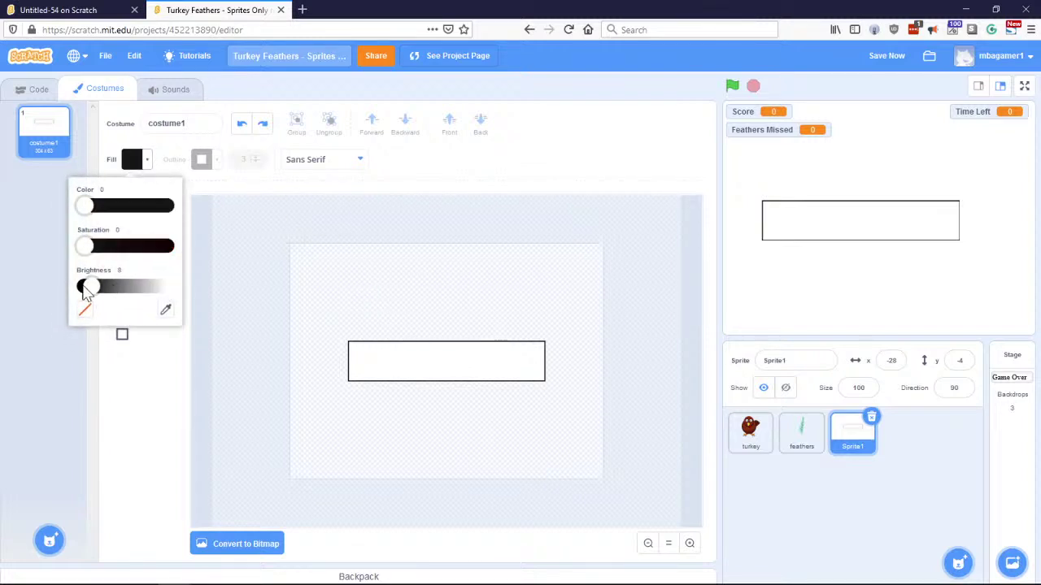
{"action": "left_click", "coordinate": [146, 426]}
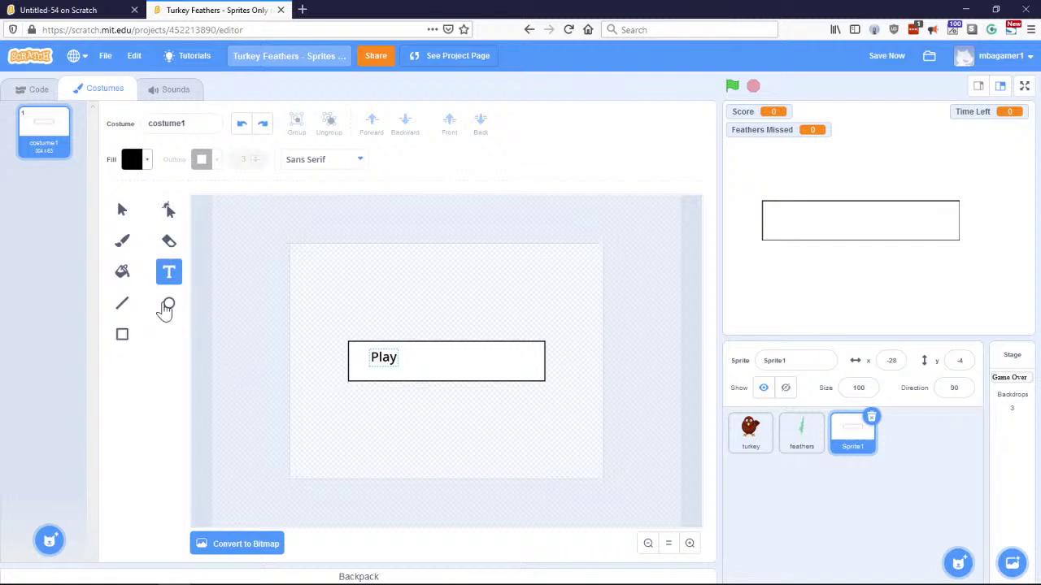
- Move the "Play" text to the centre of the rectangle and deselect it
{"action": "left_click", "coordinate": [168, 210]}
{"action": "left_click", "coordinate": [122, 210]}
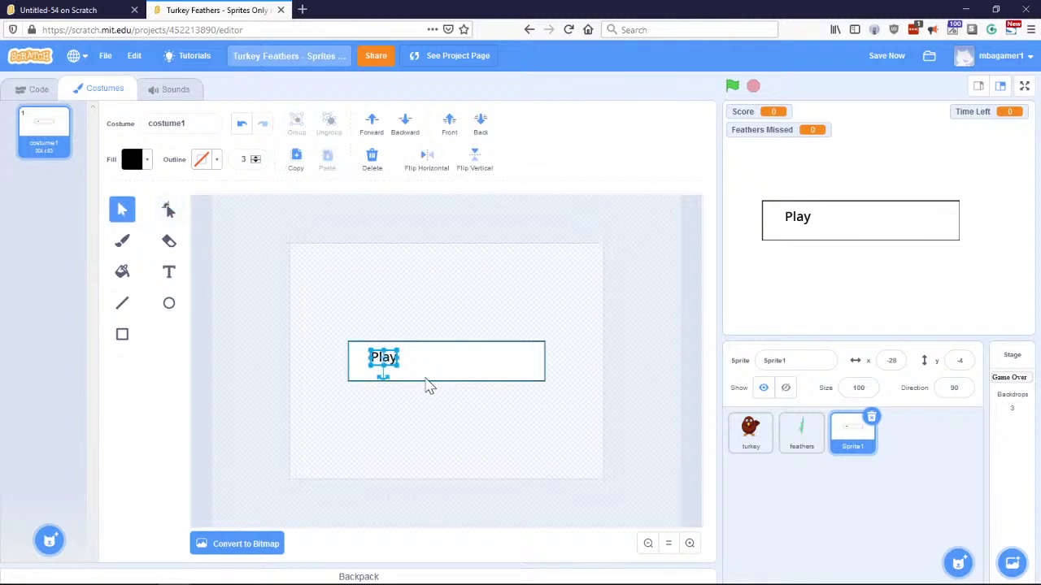
{"action": "left_click_drag", "start_coordinate": [390, 368], "coordinate": [446, 362]}
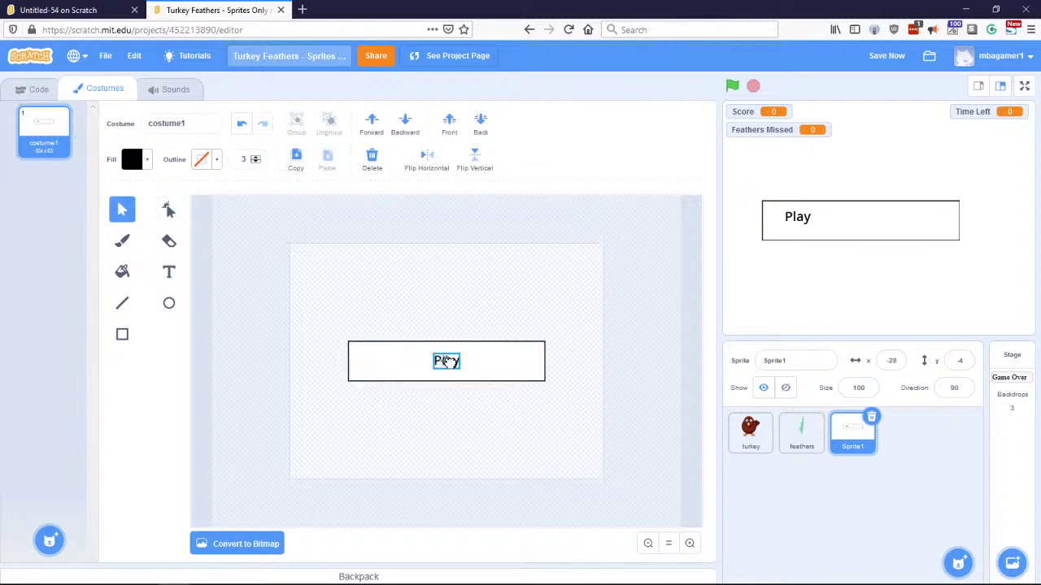
{"action": "left_click", "coordinate": [640, 333]}
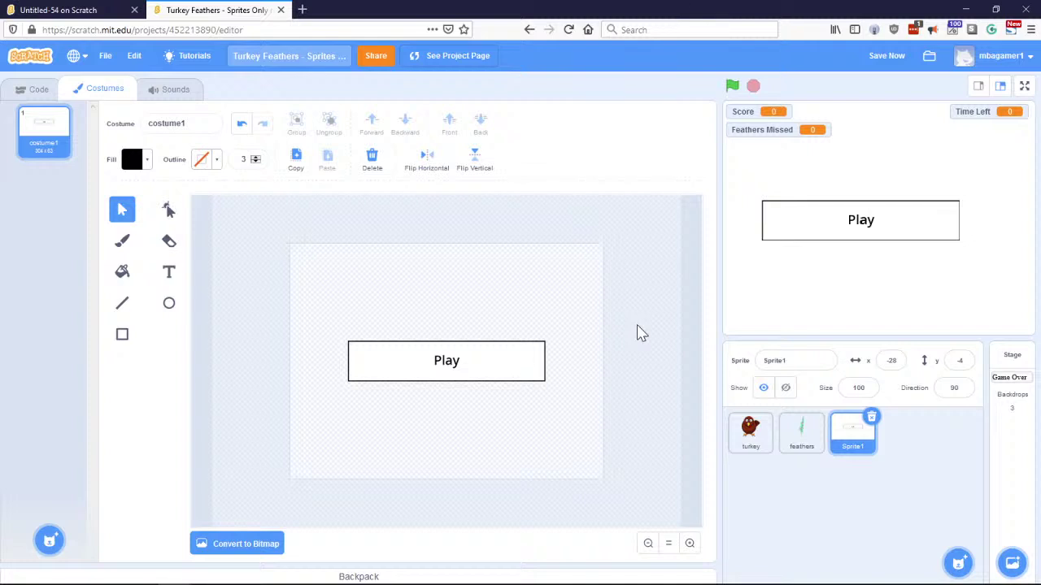
- Switch the stage to backdrop1 and move the Play sprite below the game title to x 18, y -24
{"action": "left_click", "coordinate": [1015, 400]}
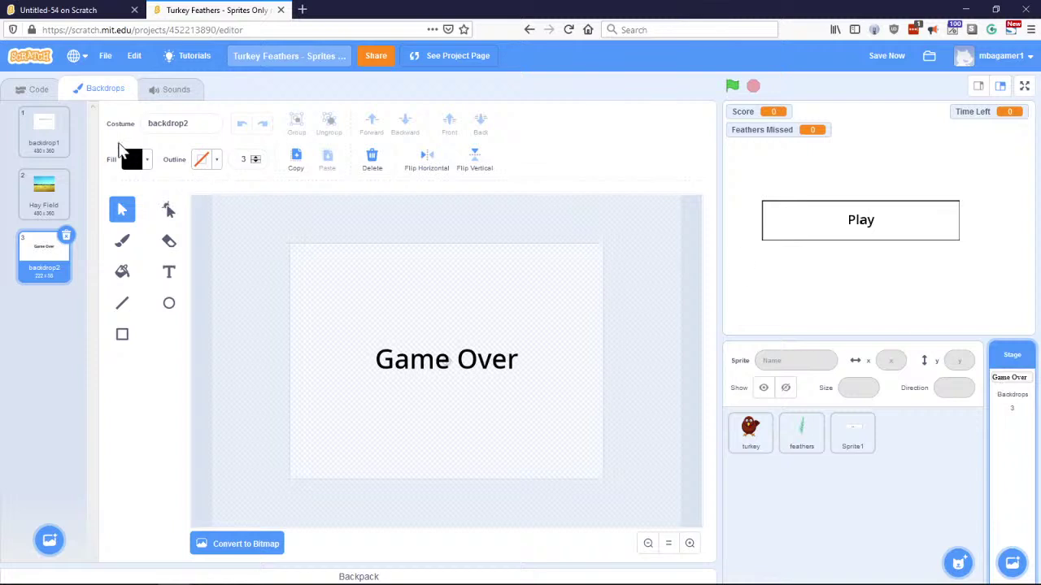
{"action": "left_click", "coordinate": [52, 142]}
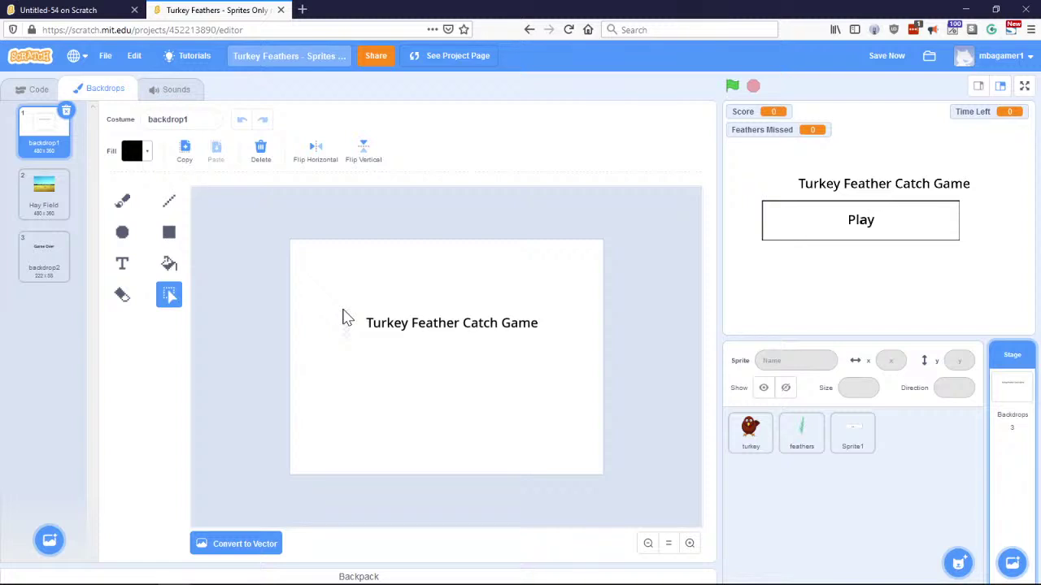
{"action": "left_click", "coordinate": [862, 436]}
{"action": "left_click_drag", "start_coordinate": [849, 236], "coordinate": [876, 244]}
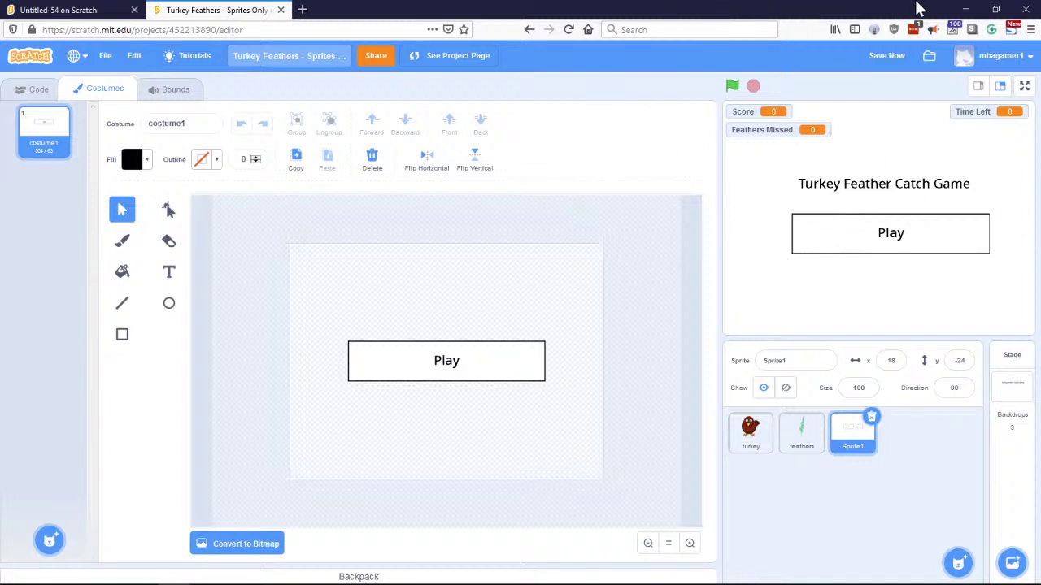
- Switch to the PowerPoint slide that shows the play button and stage scripts
{"action": "left_click", "coordinate": [975, 7]}
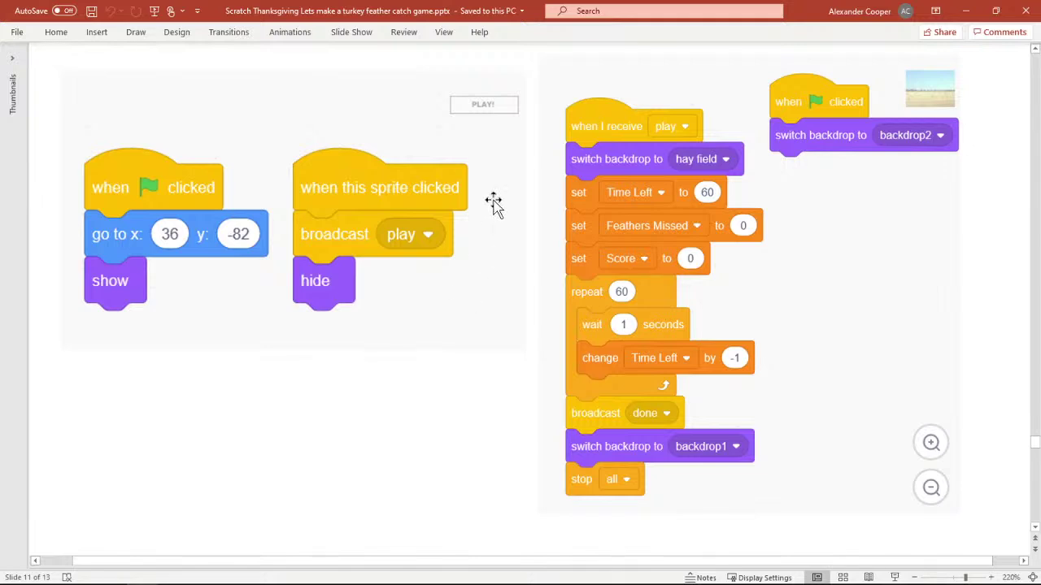